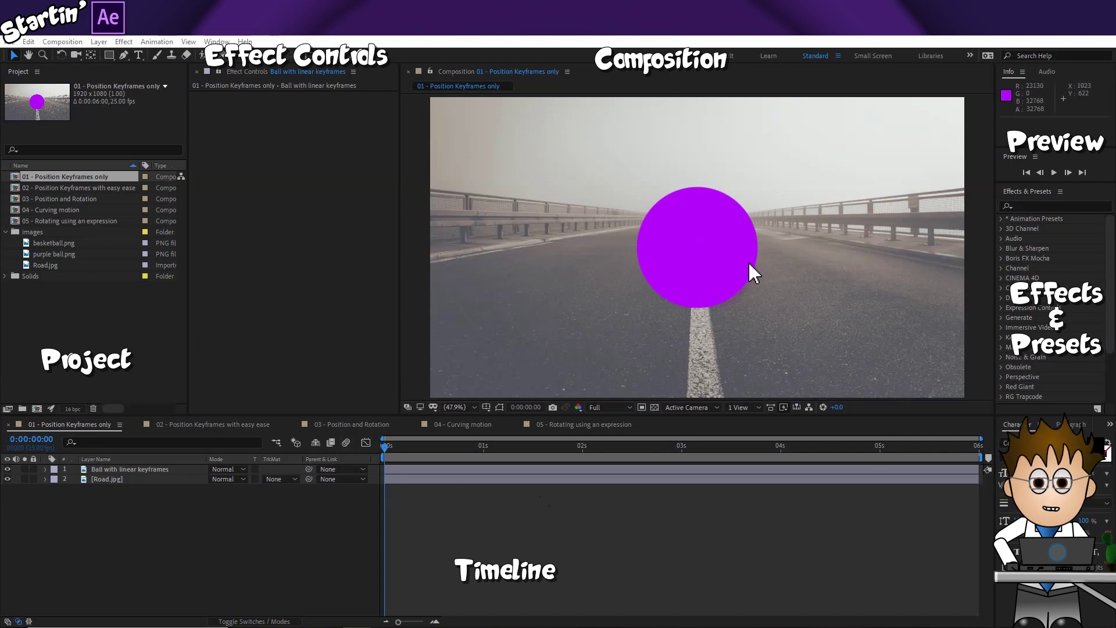
# Step: Select the Ball with linear keyframes layer and reveal its Transform properties
pyautogui.click(160, 470)
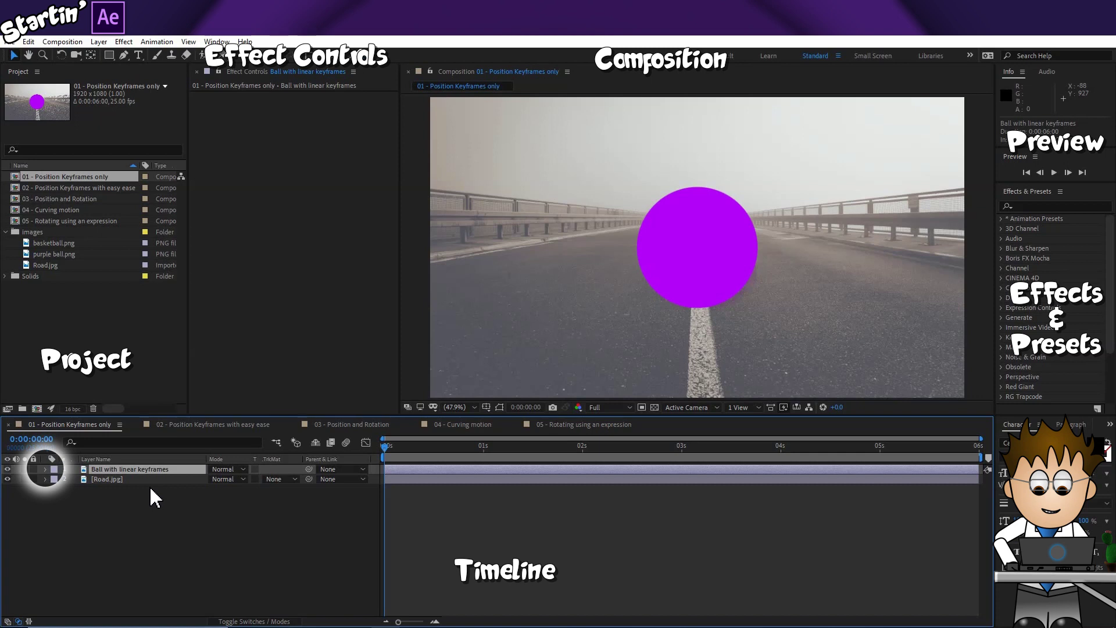
pyautogui.click(46, 470)
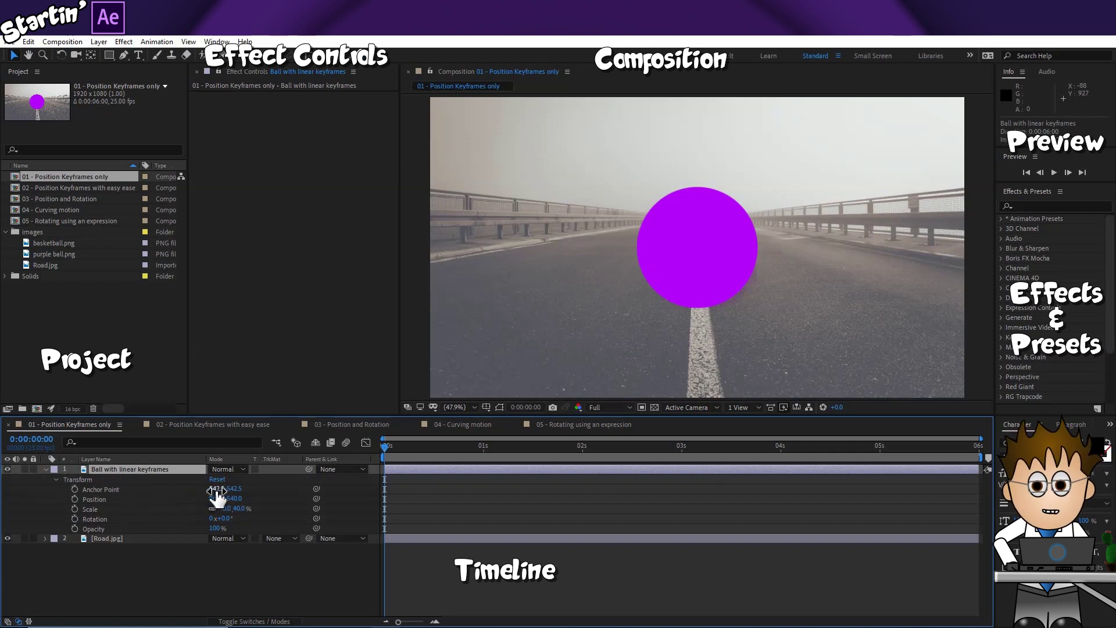
pyautogui.click(499, 407)
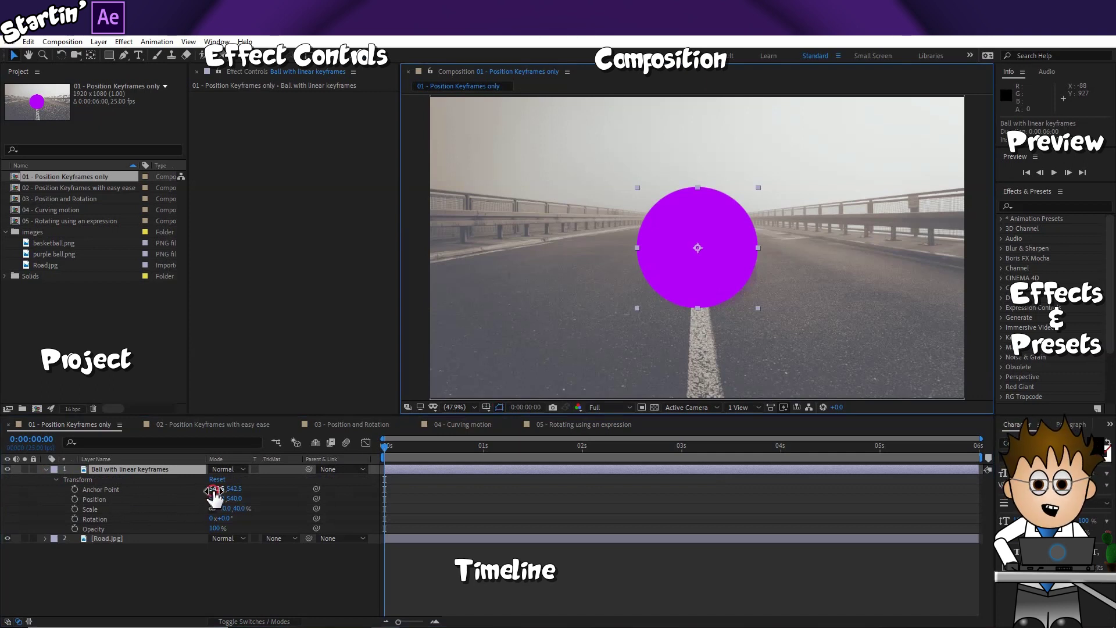
# Step: Try Anchor Point, Scale and Opacity changes, undoing them so the ball keeps 40% scale
pyautogui.moveTo(215, 490); pyautogui.dragTo(200, 509)
pyautogui.hotkey('ctrl', 'z')
pyautogui.hotkey('ctrl', 'z')
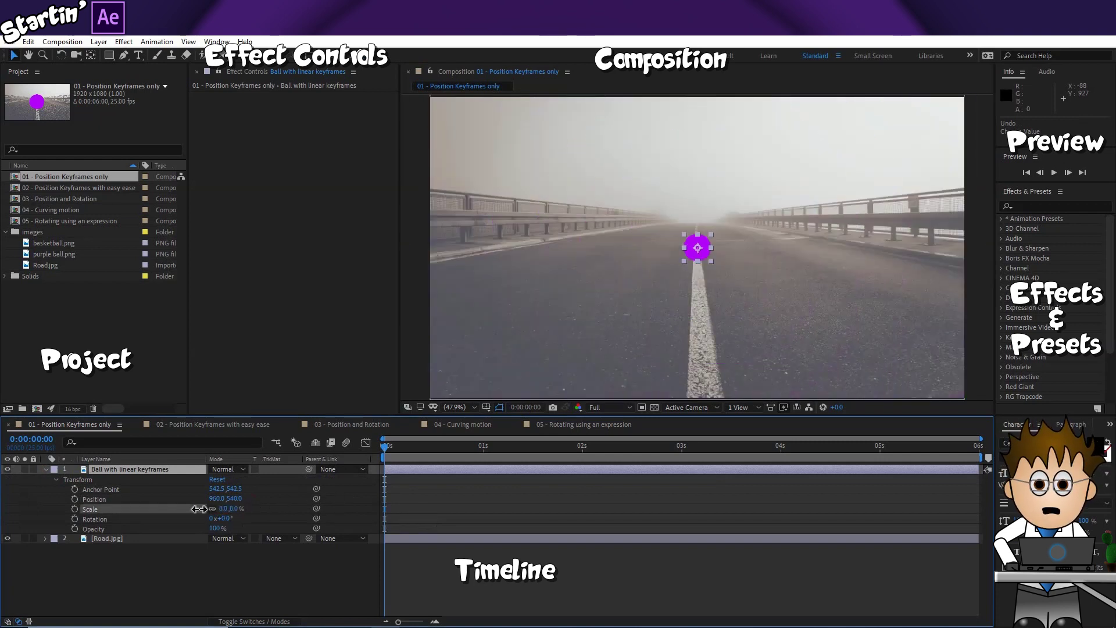
pyautogui.hotkey('ctrl', 'z')
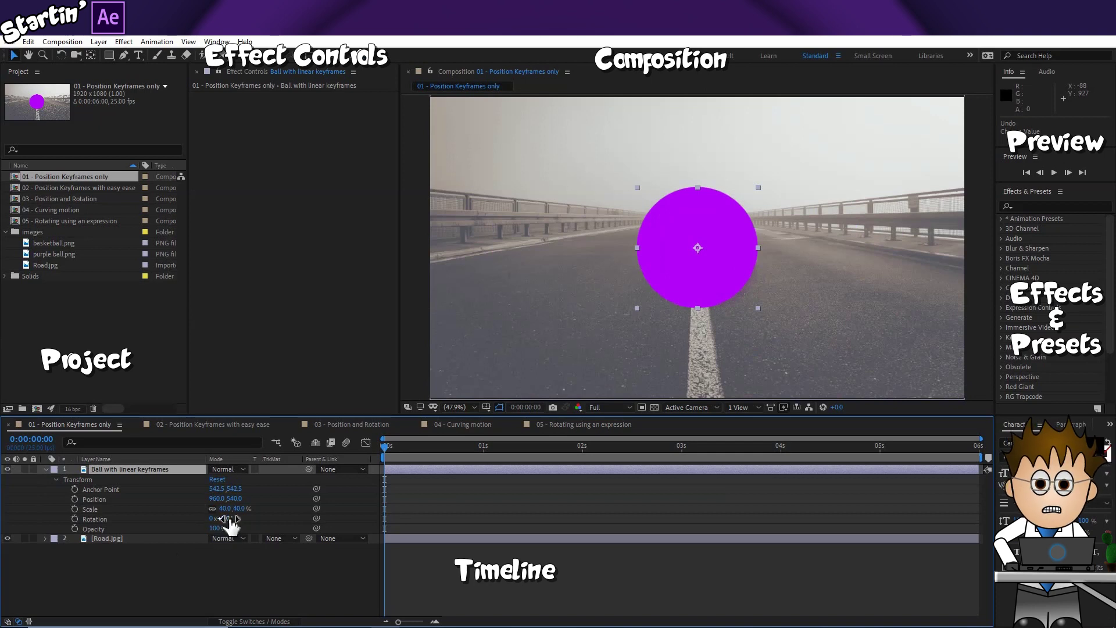
pyautogui.moveTo(214, 530); pyautogui.dragTo(256, 531)
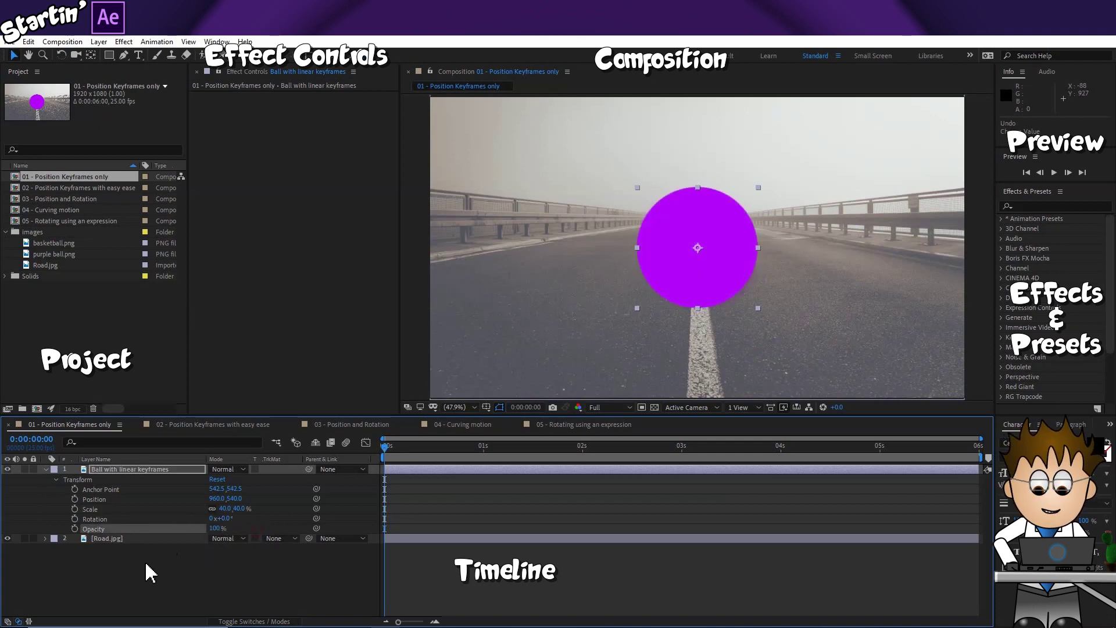
# Step: Add a Position keyframe at 0:00:04:00 holding the ball centred at 960, 540
pyautogui.click(147, 566)
pyautogui.click(72, 498)
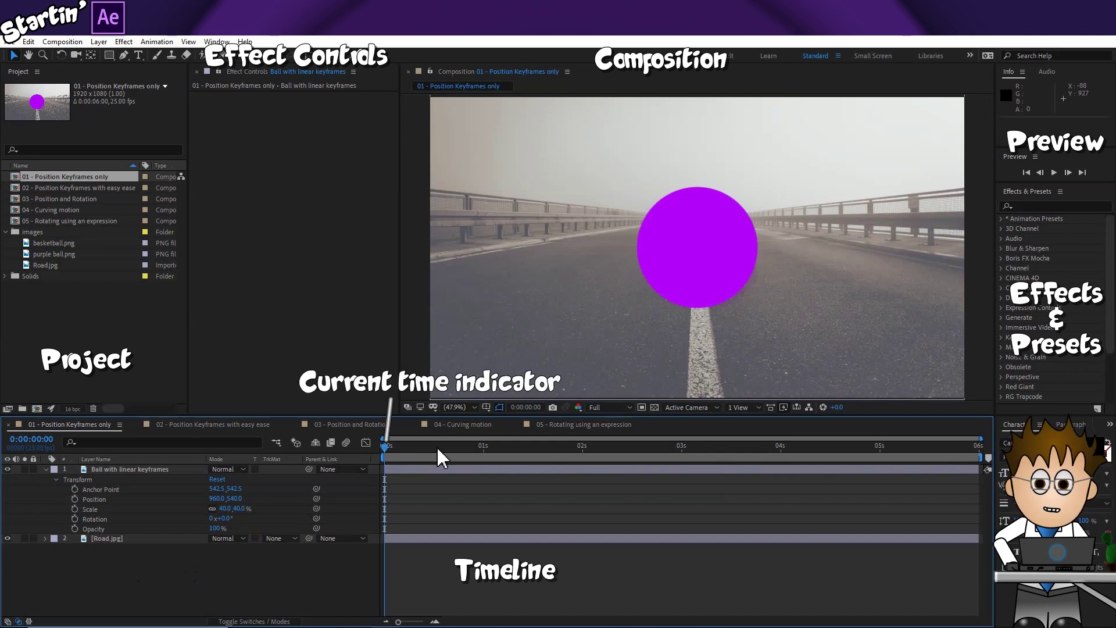
pyautogui.moveTo(384, 453); pyautogui.dragTo(779, 456)
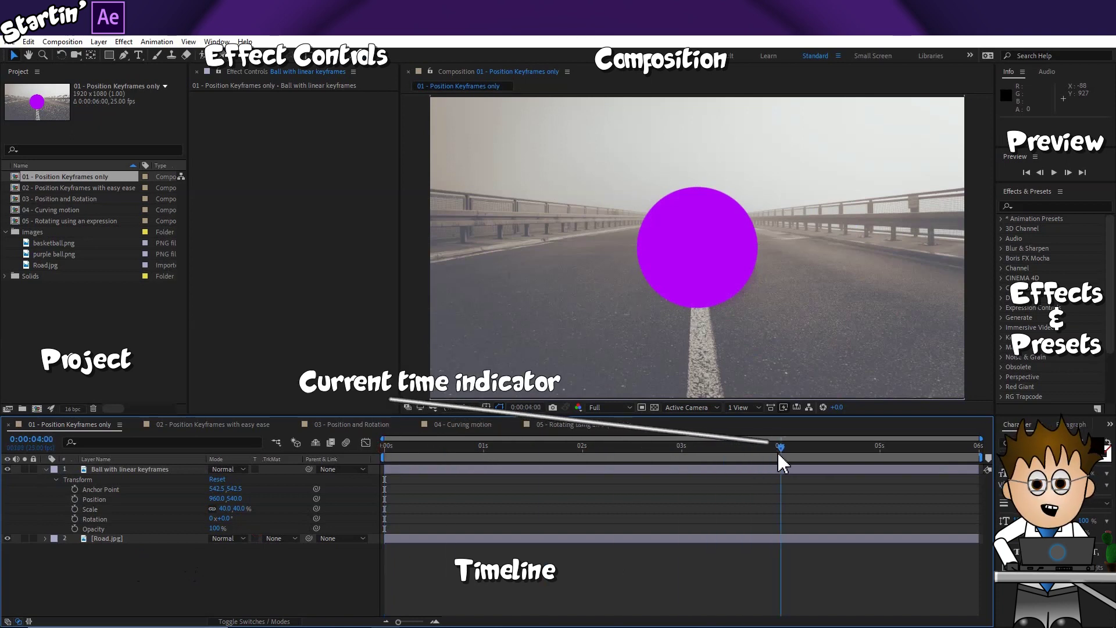
pyautogui.click(75, 499)
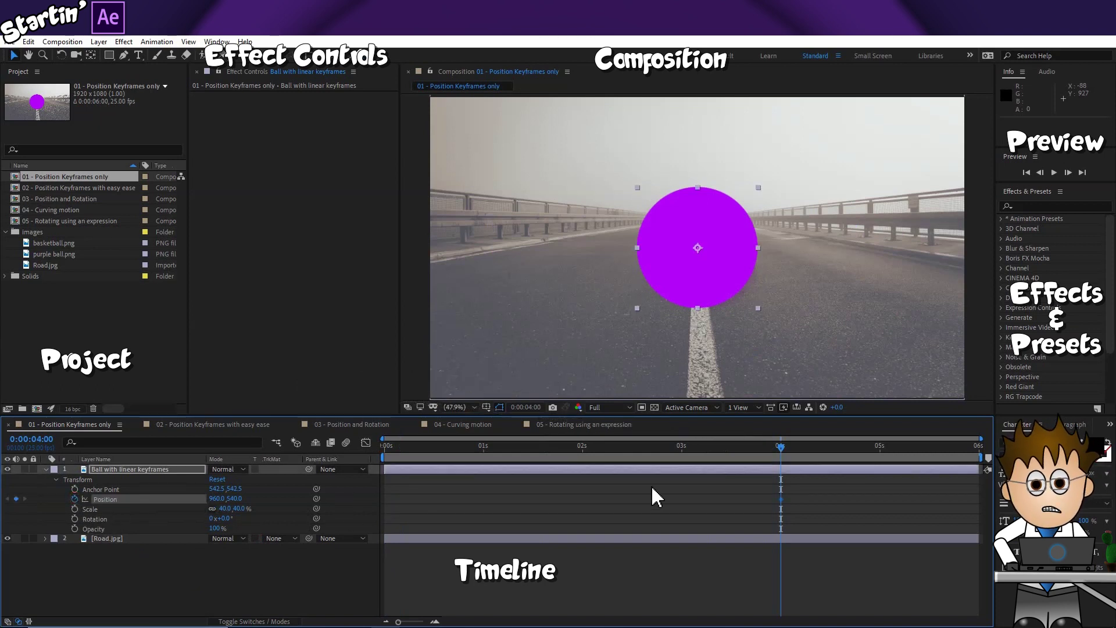
pyautogui.click(782, 499)
pyautogui.press('pageup')
pyautogui.press('pageup')
pyautogui.press('pageup')
pyautogui.press('pageup')
pyautogui.press('pageup')
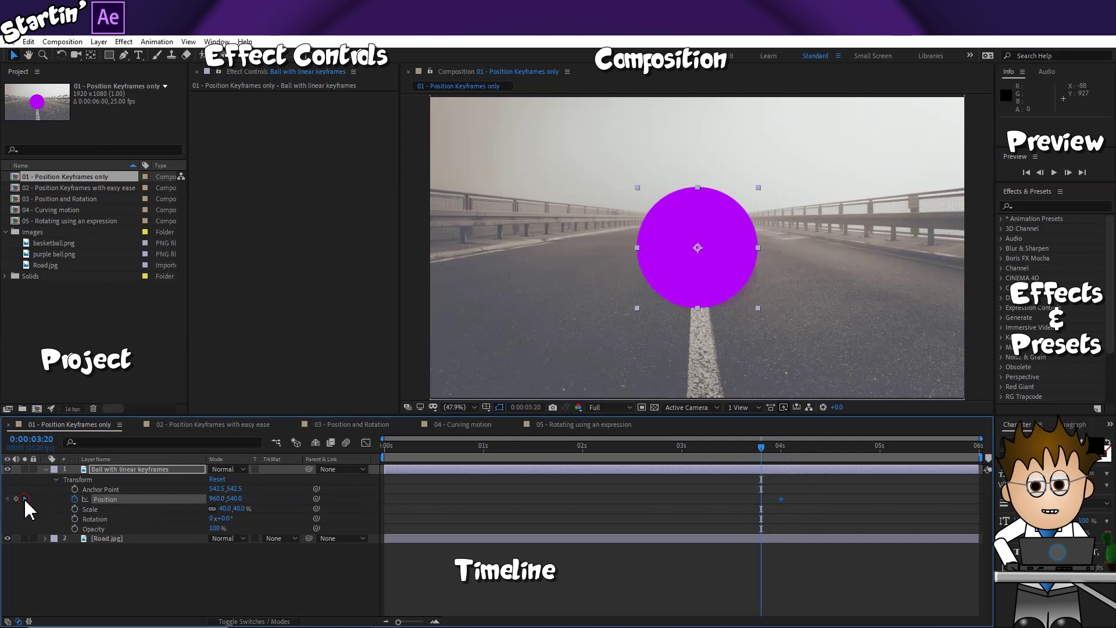
pyautogui.click(24, 499)
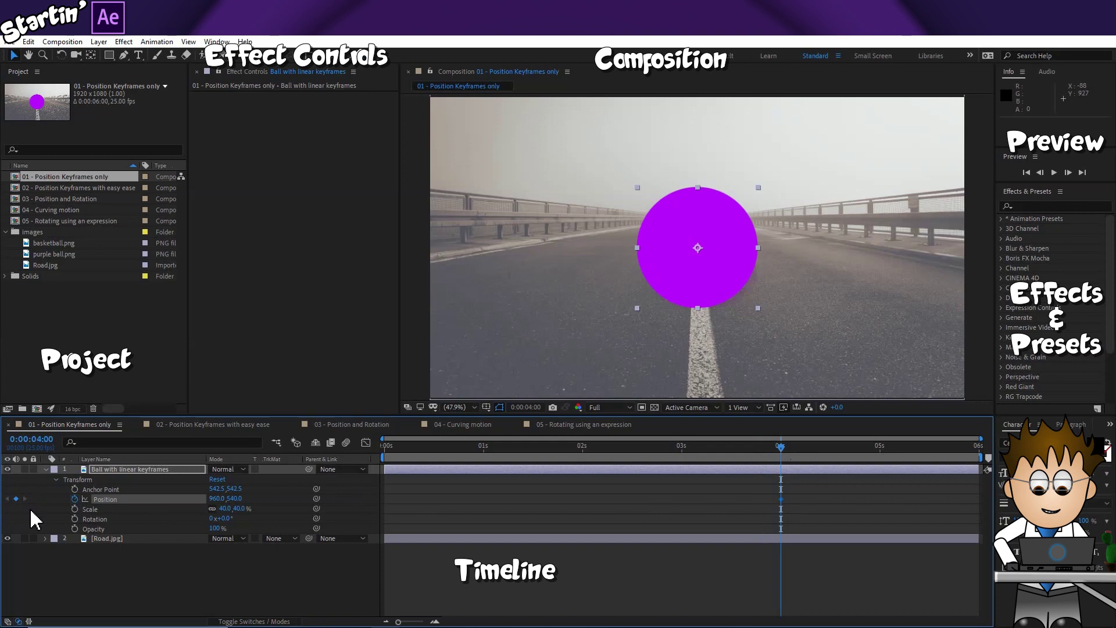
pyautogui.click(32, 519)
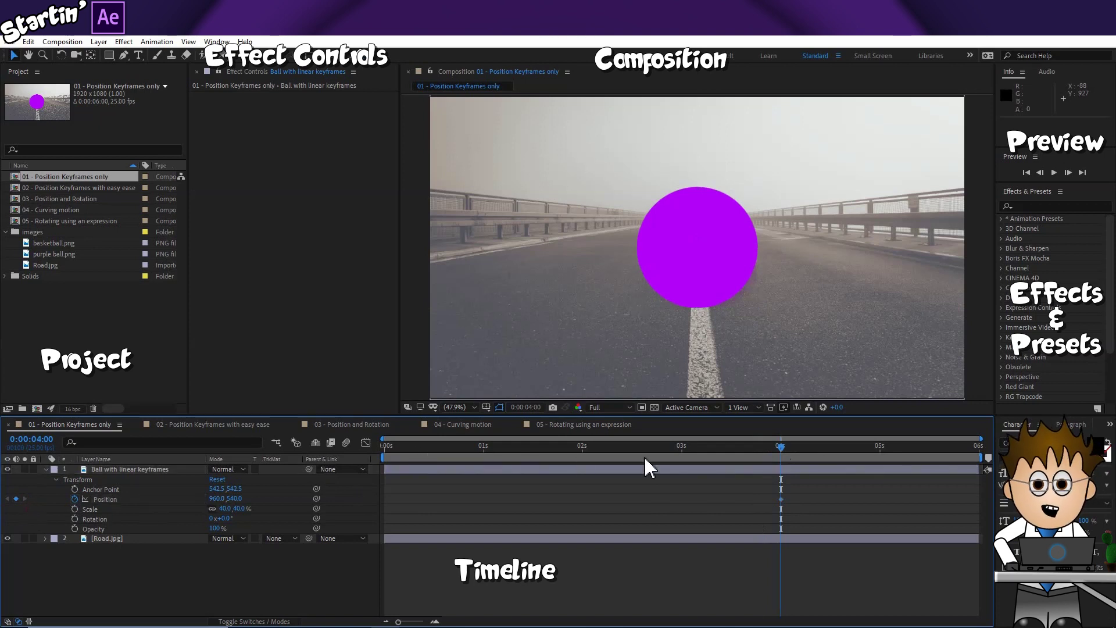
# Step: At 0 seconds, drag the ball off the left edge to -272.5, 540, checking it at 15 frames
pyautogui.moveTo(781, 449); pyautogui.dragTo(335, 453)
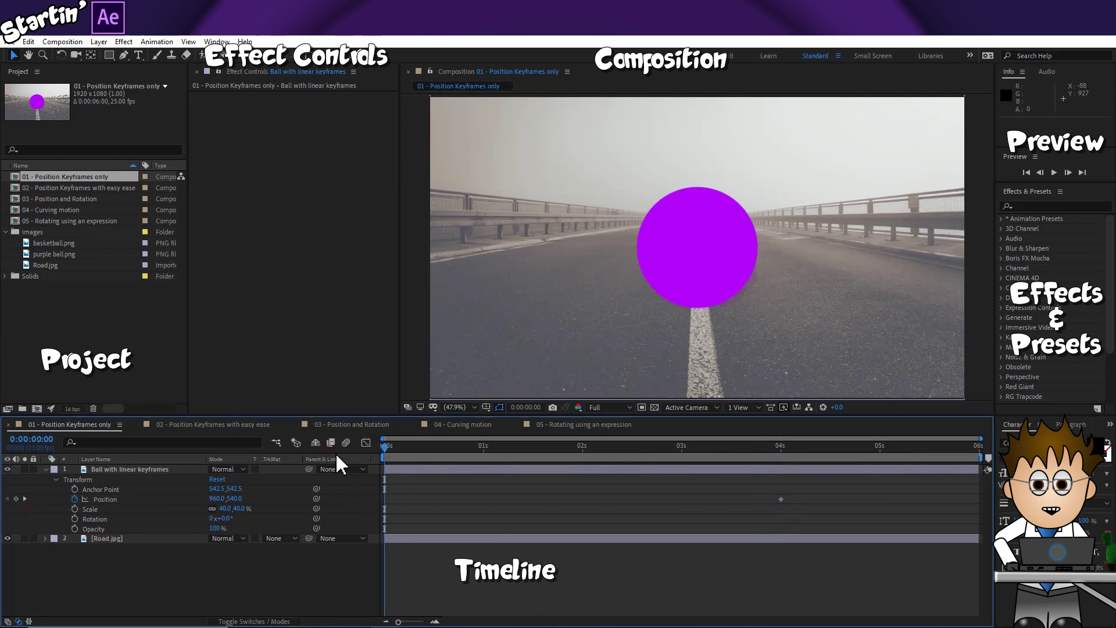
pyautogui.moveTo(717, 242); pyautogui.dragTo(382, 252)
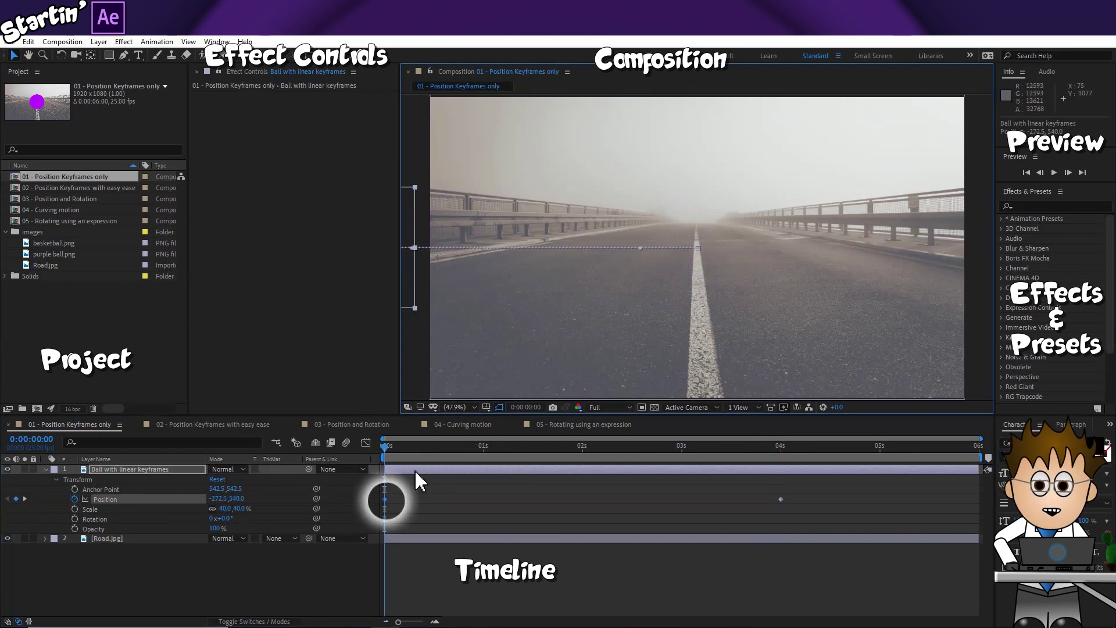
pyautogui.click(443, 446)
pyautogui.click(382, 510)
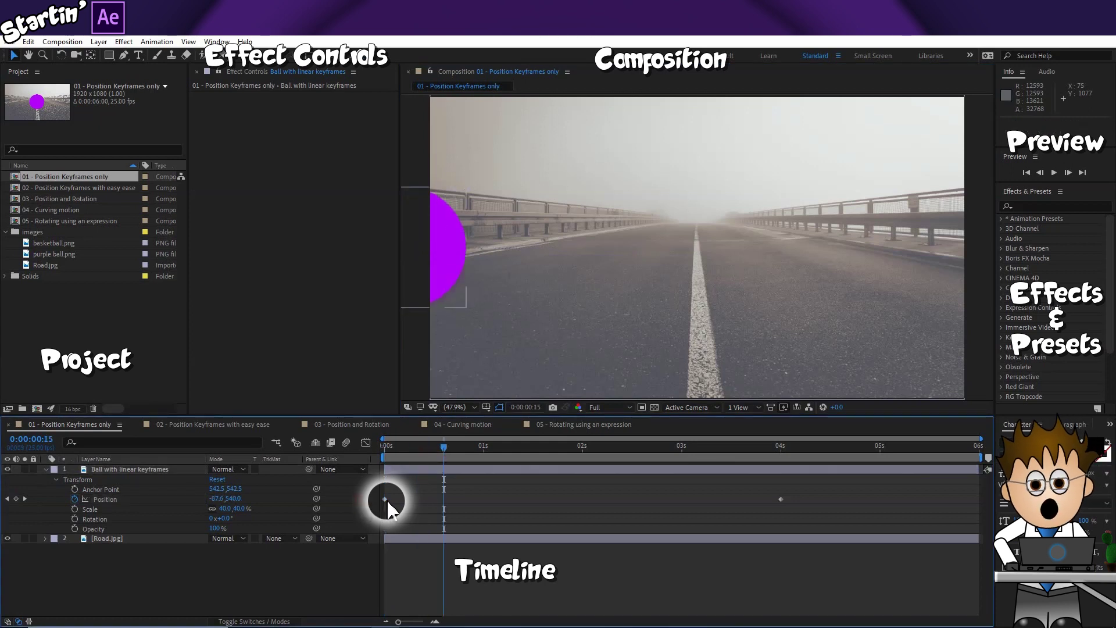
# Step: Preview the ball rolling in from off-screen left to centre
pyautogui.moveTo(409, 446); pyautogui.dragTo(383, 446)
pyautogui.press('space')
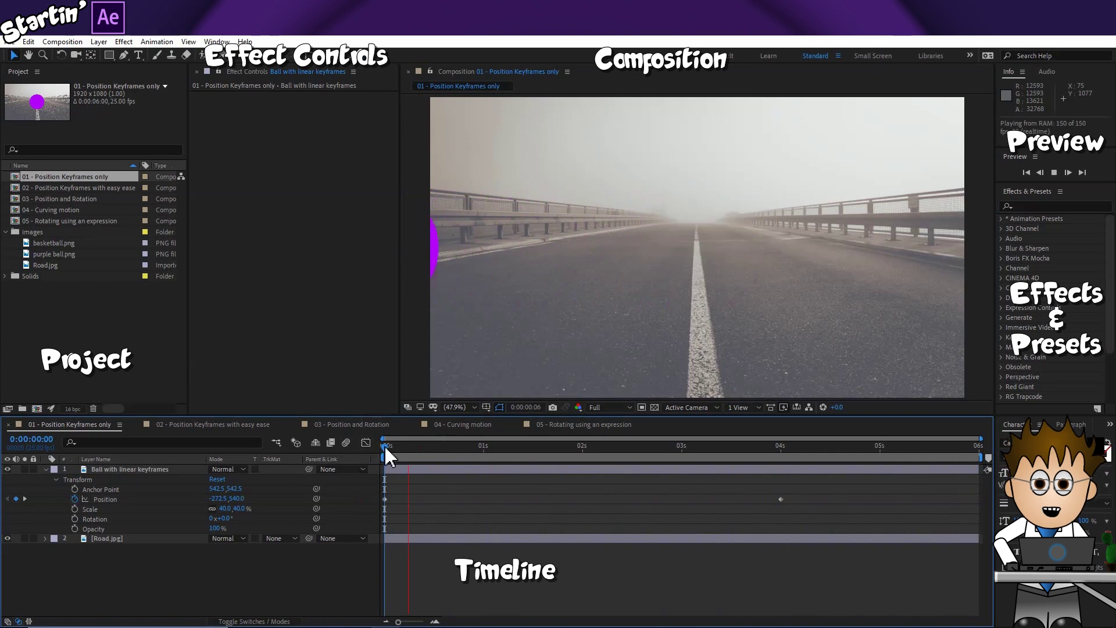
pyautogui.press('space')
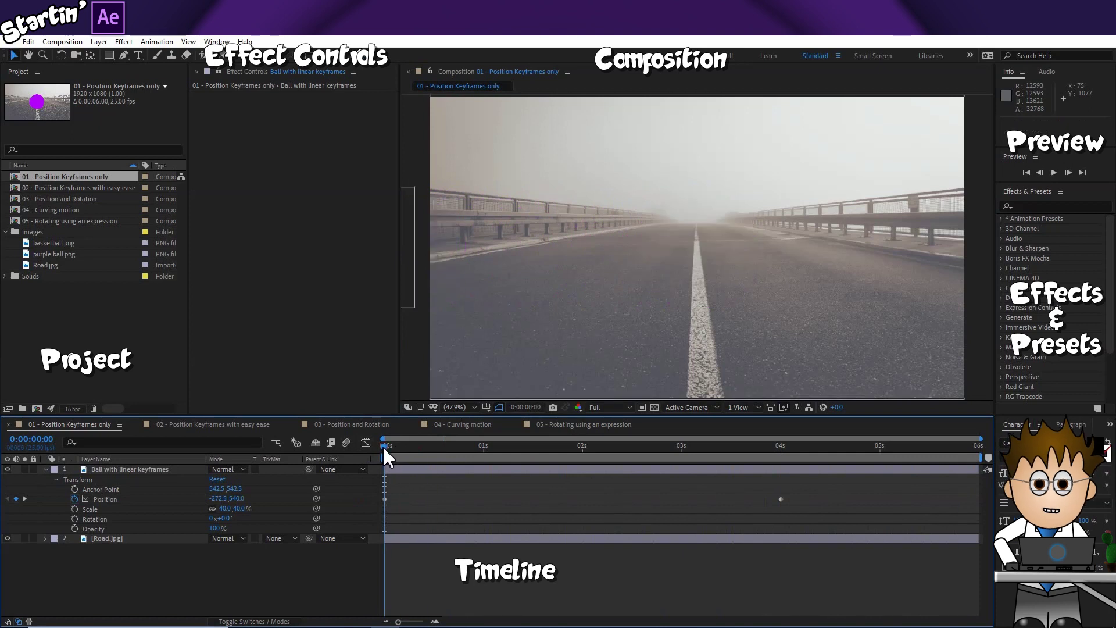
# Step: Apply Easy Ease In to the 4-second Position keyframe and preview the slowed arrival
pyautogui.rightClick(780, 497)
pyautogui.moveTo(878, 491)
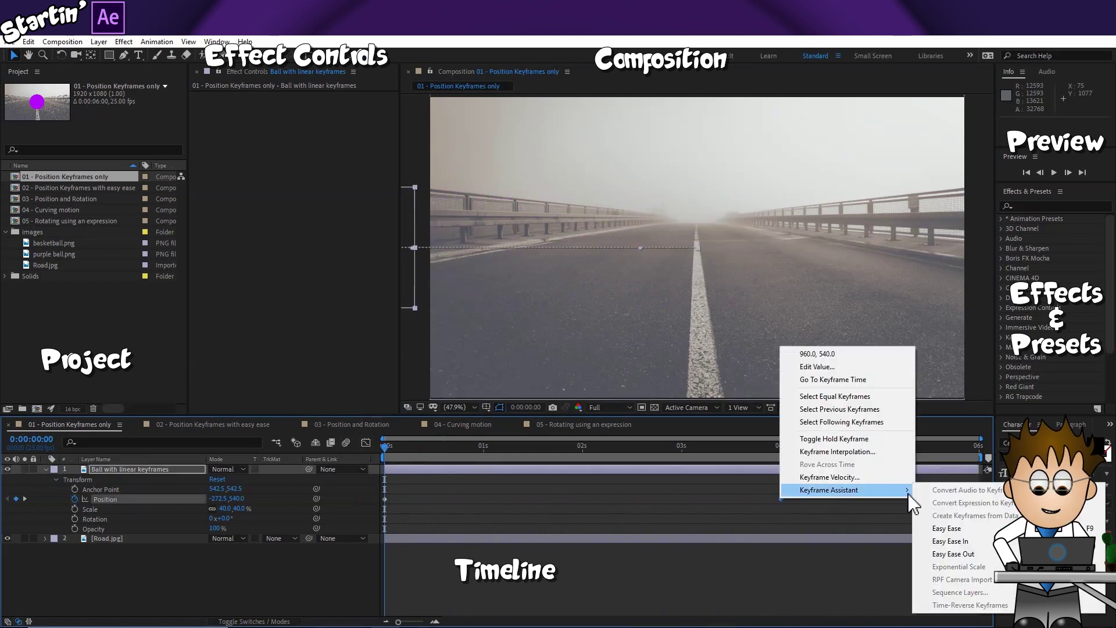
pyautogui.click(989, 541)
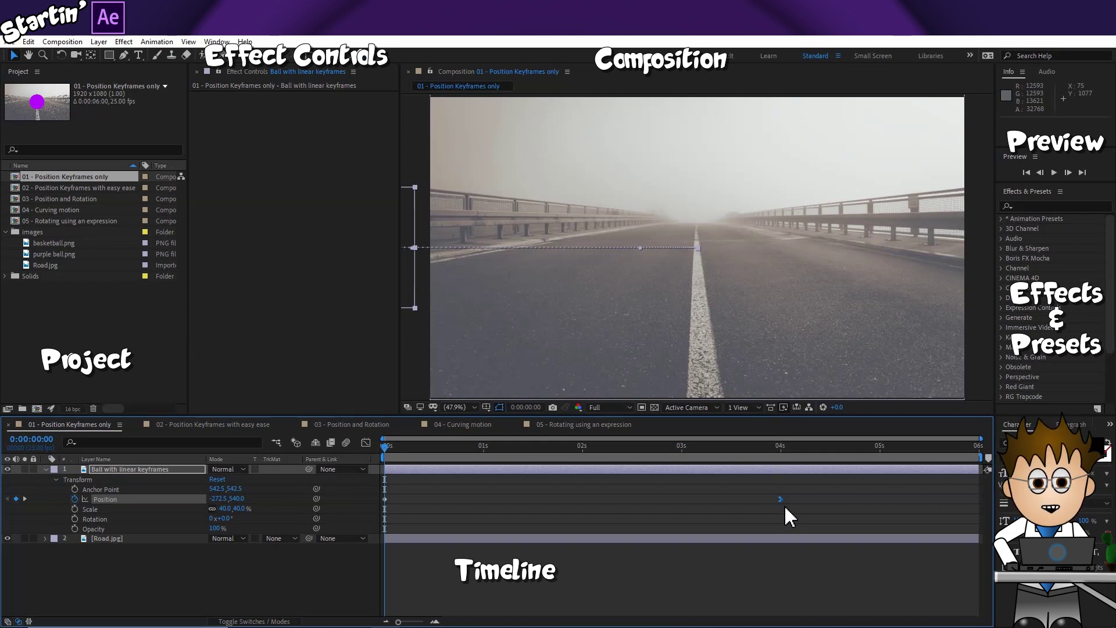
pyautogui.press('space')
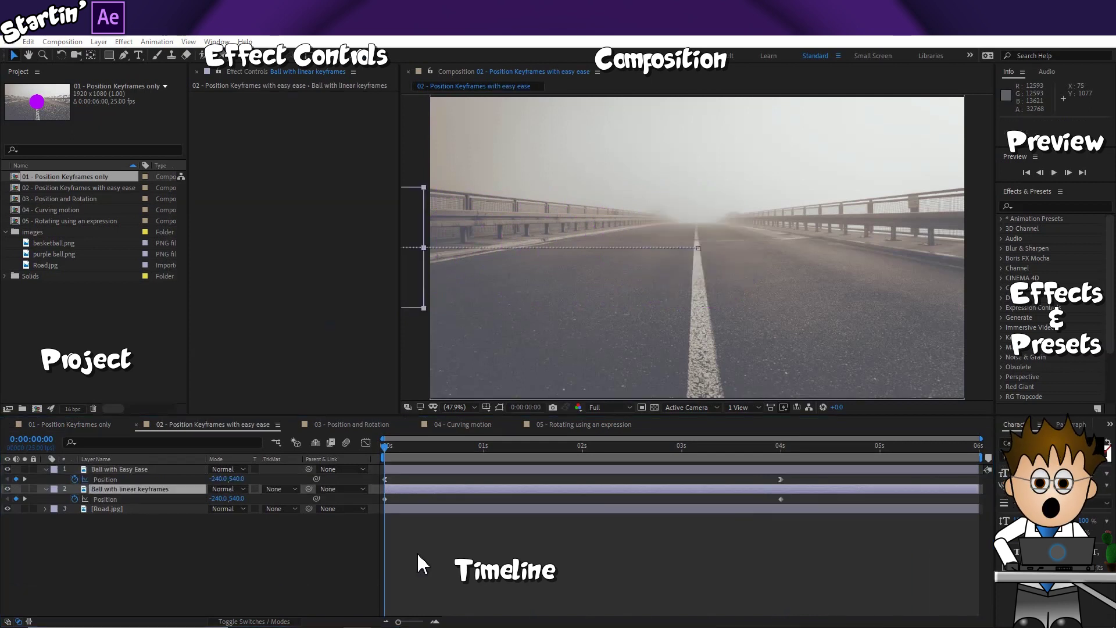
pyautogui.click(402, 535)
pyautogui.press('space')
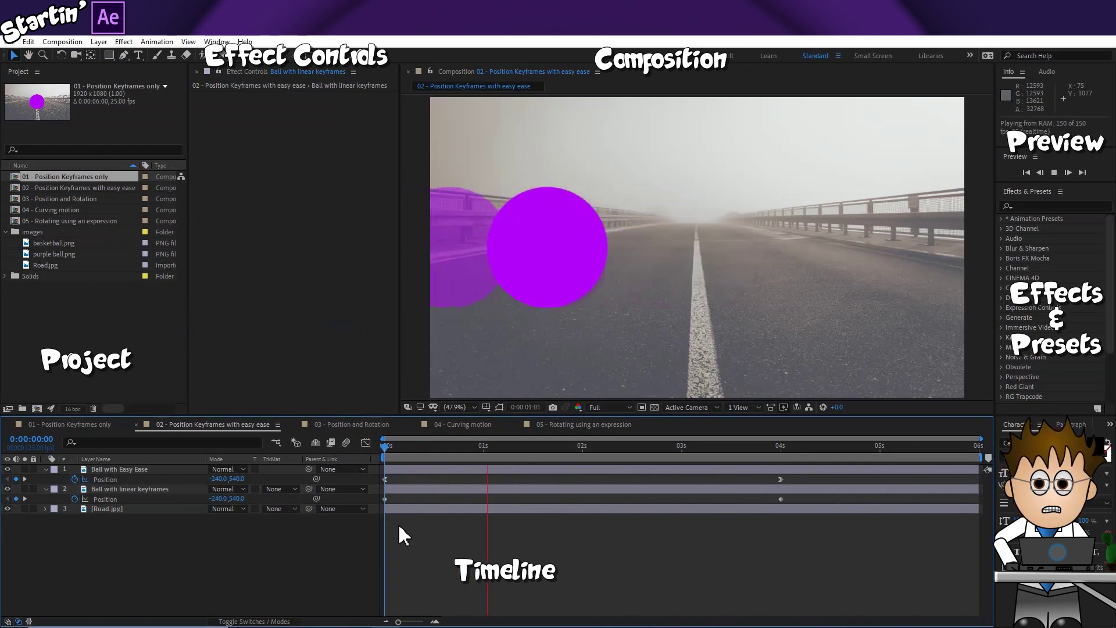
pyautogui.press('space')
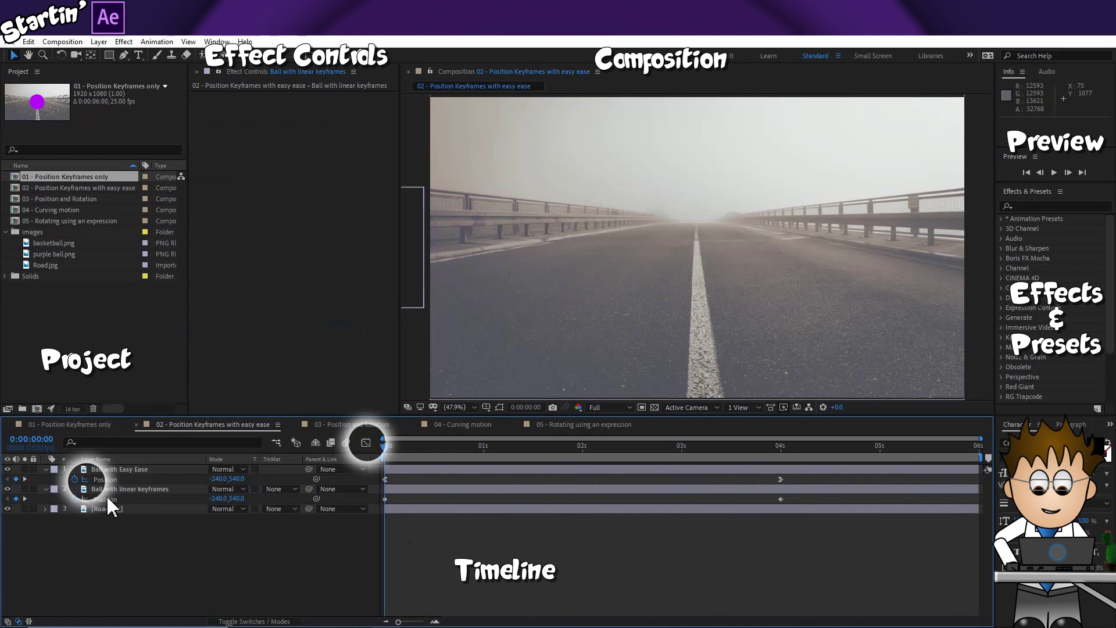
# Step: In the Graph Editor's speed graph, reduce the 4-second keyframe's ease influence to about 48.68%
pyautogui.click(365, 443)
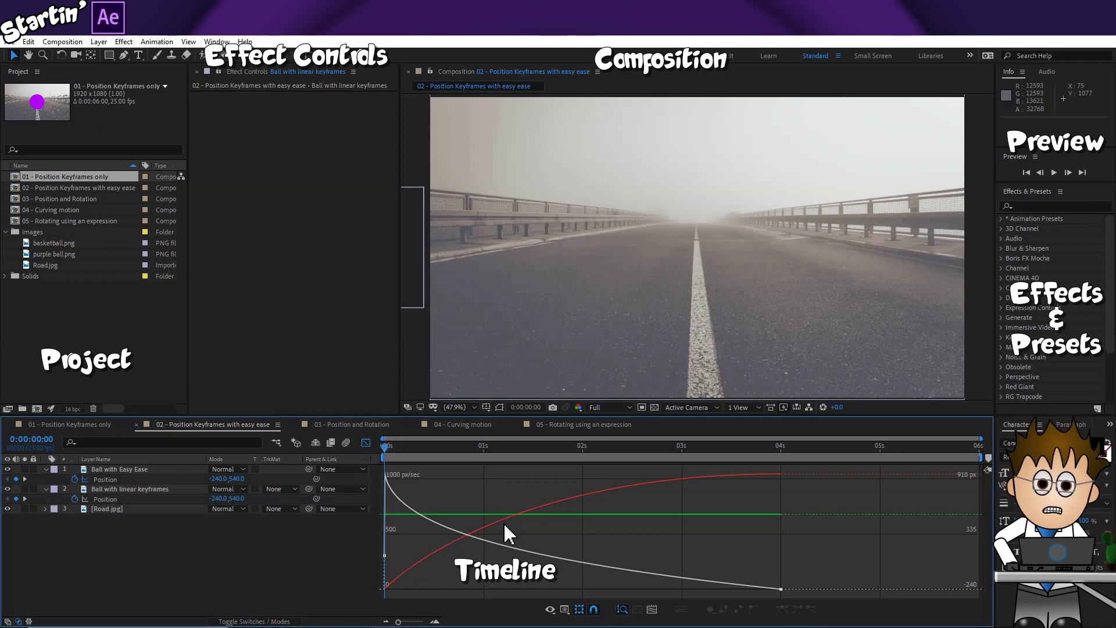
pyautogui.moveTo(639, 492)
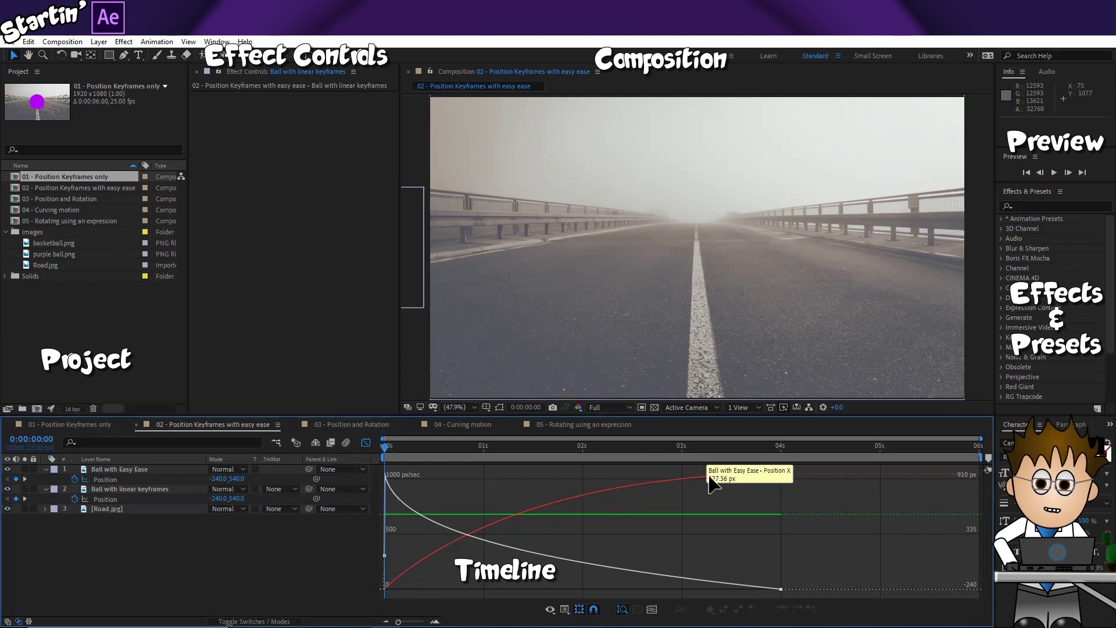
pyautogui.moveTo(641, 514)
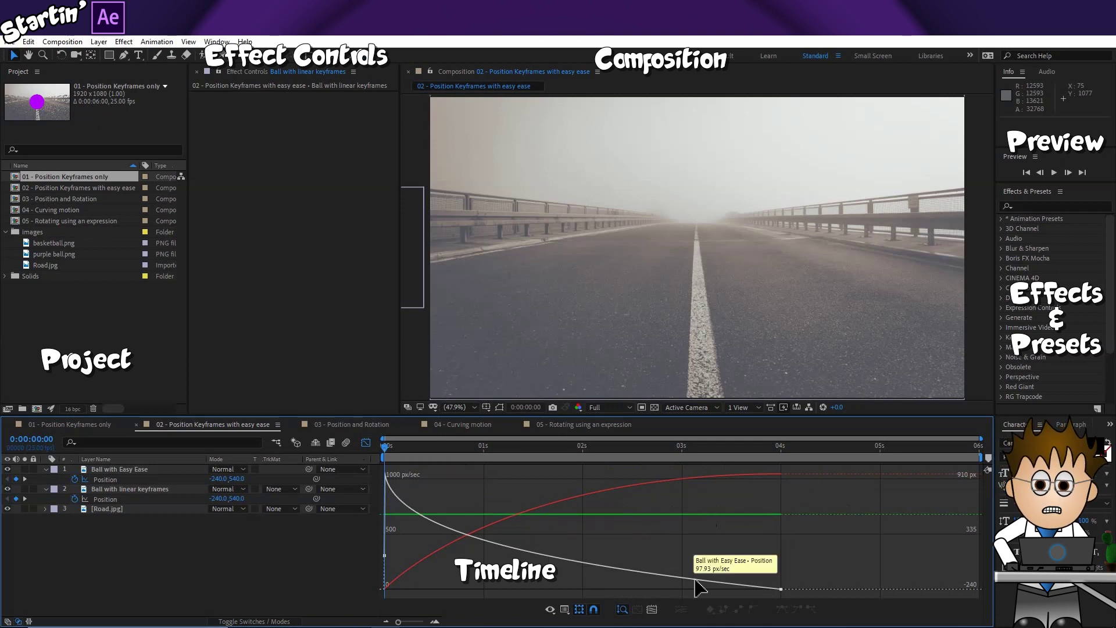
pyautogui.click(478, 501)
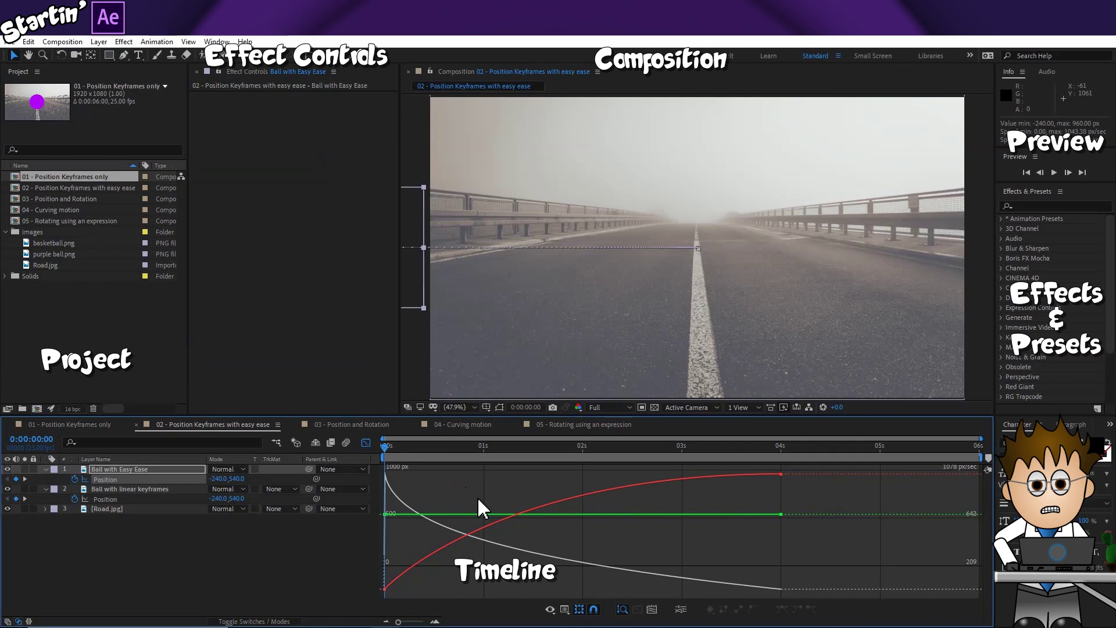
pyautogui.rightClick(479, 499)
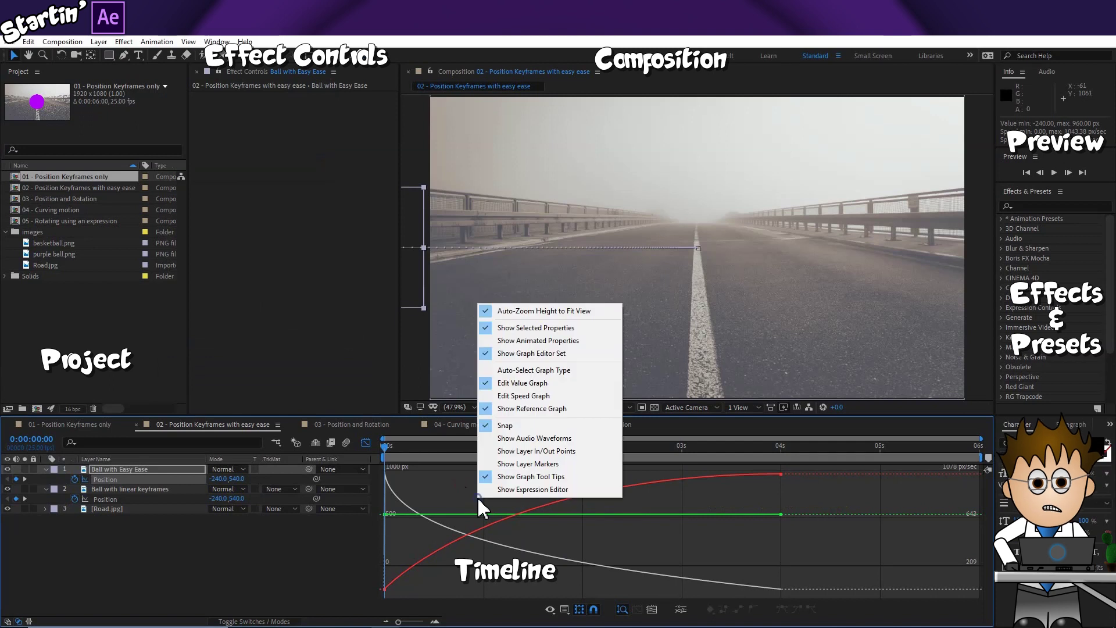
pyautogui.click(555, 395)
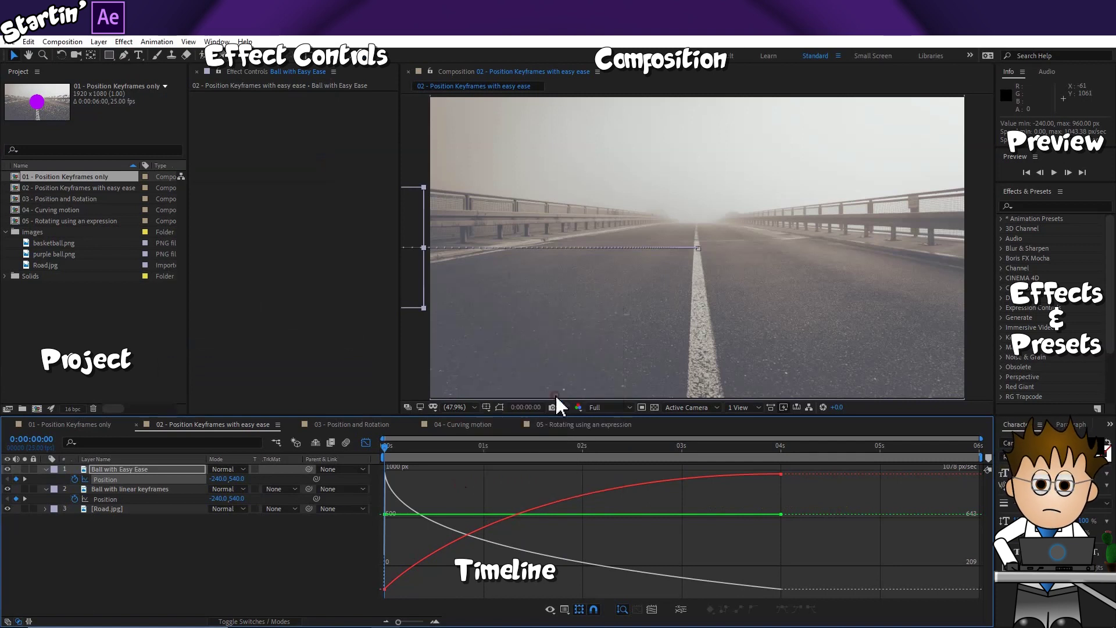
pyautogui.click(782, 590)
pyautogui.moveTo(639, 590); pyautogui.dragTo(620, 579)
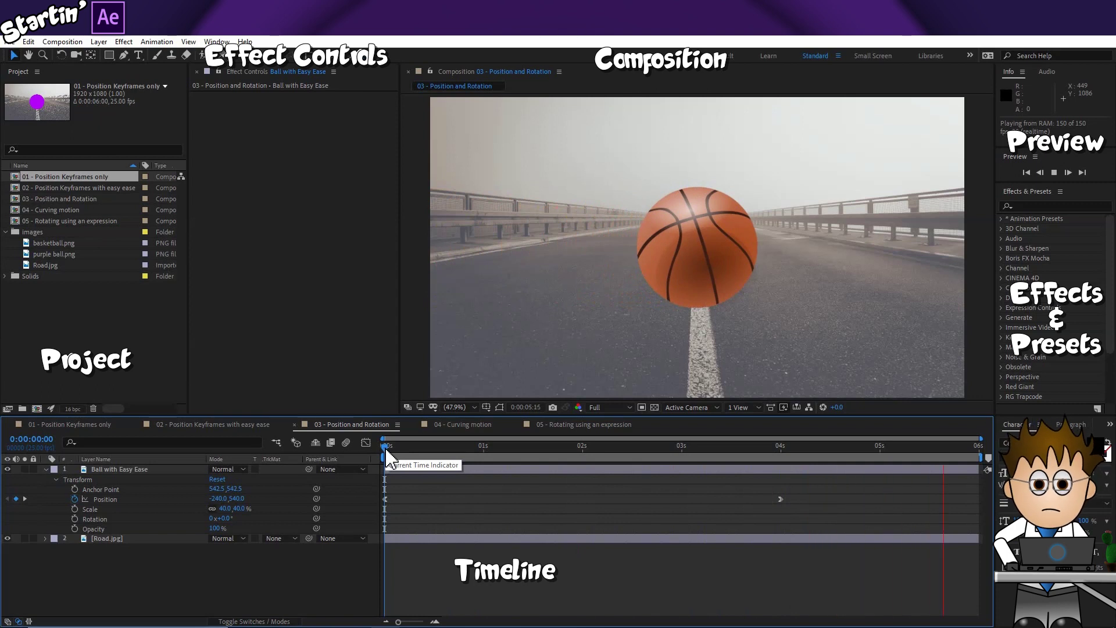
# Step: Add a 0x+0.0° Rotation keyframe at 0:00:04:00 on the basketball layer, then return to 0s
pyautogui.press('space')
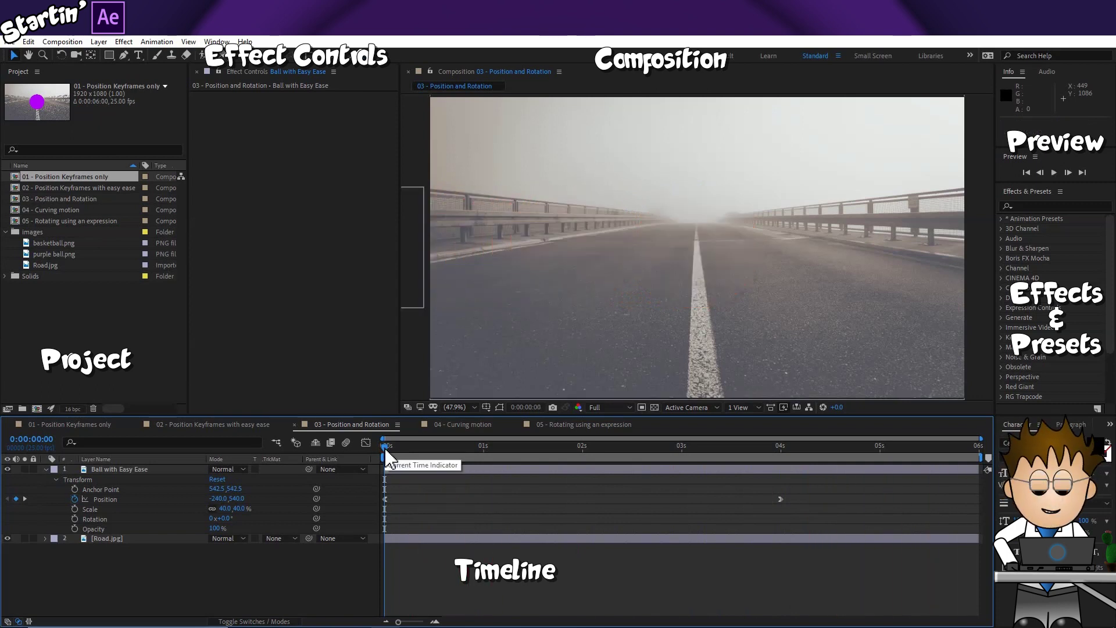
pyautogui.moveTo(386, 451); pyautogui.dragTo(408, 449)
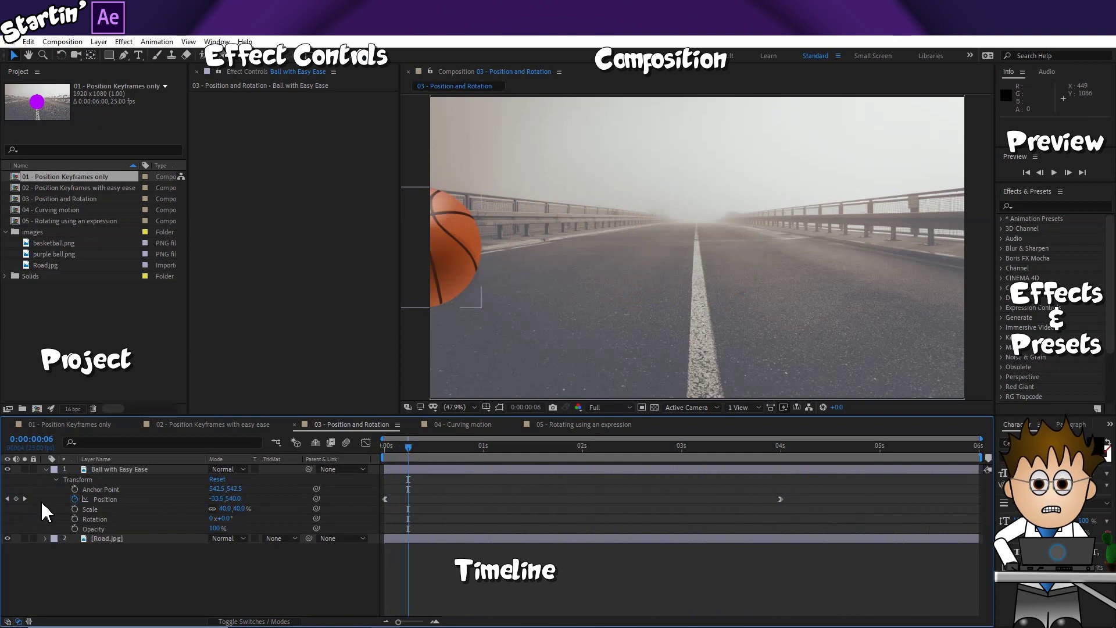
pyautogui.click(25, 499)
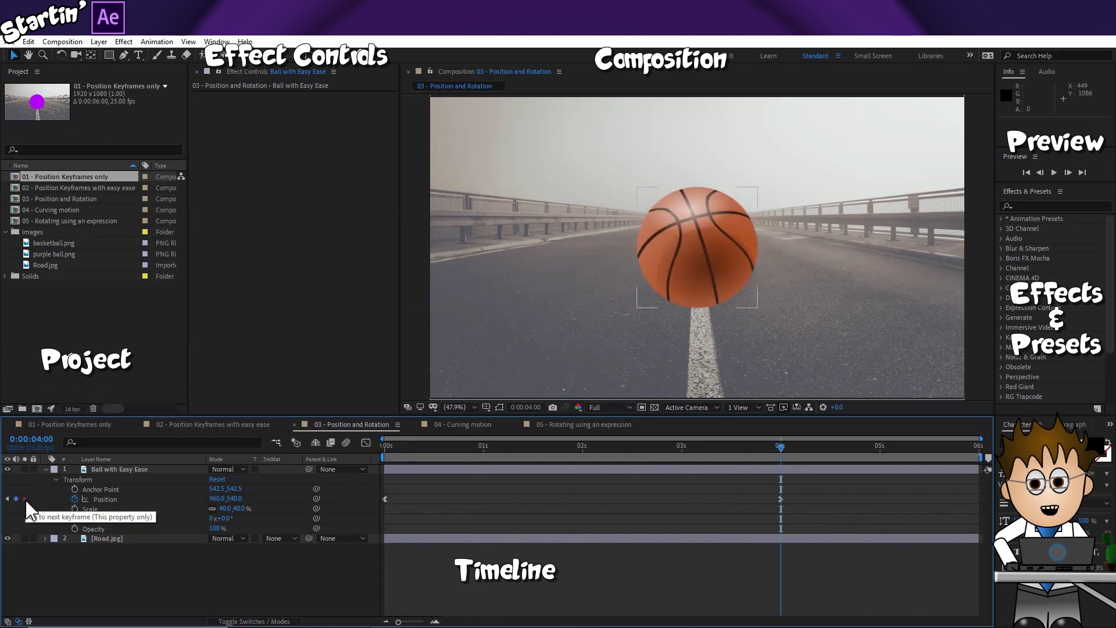
pyautogui.click(156, 548)
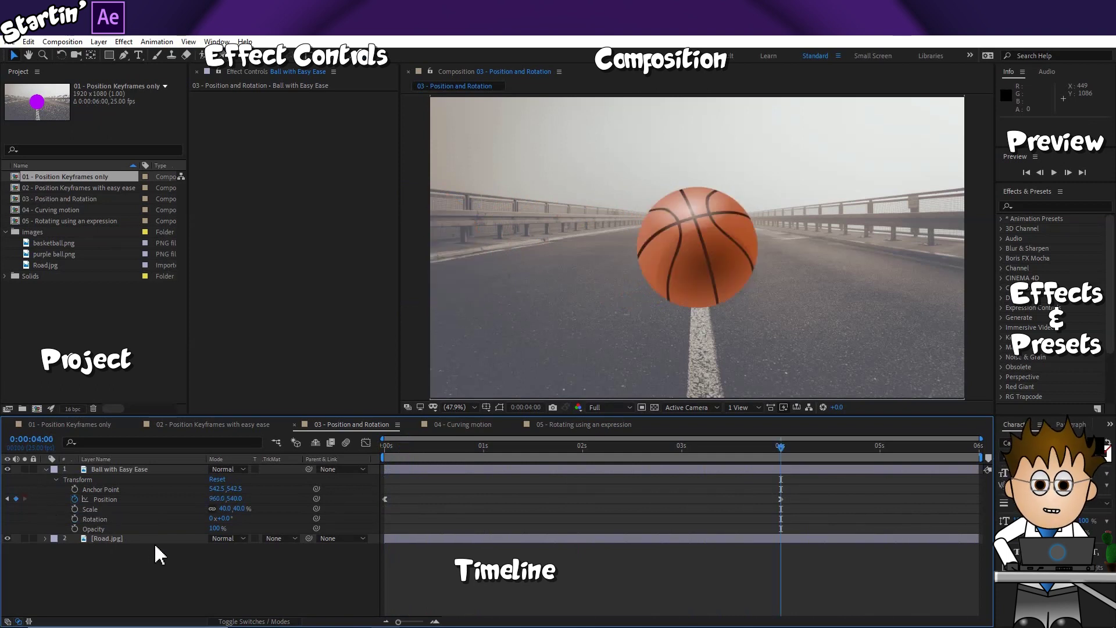
pyautogui.click(75, 518)
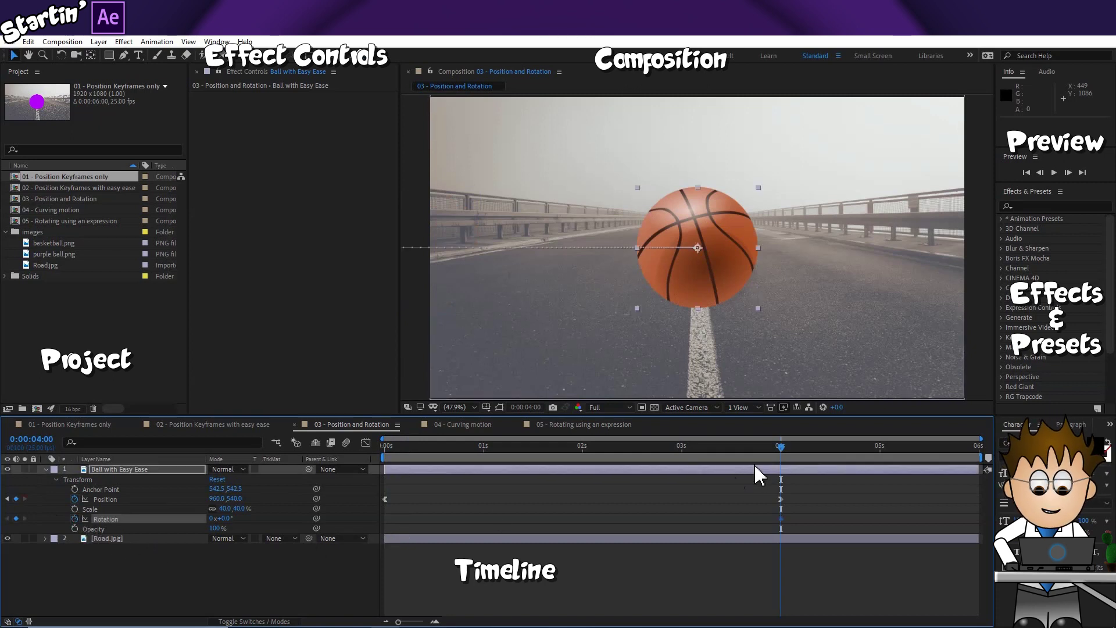
pyautogui.moveTo(779, 447); pyautogui.dragTo(336, 477)
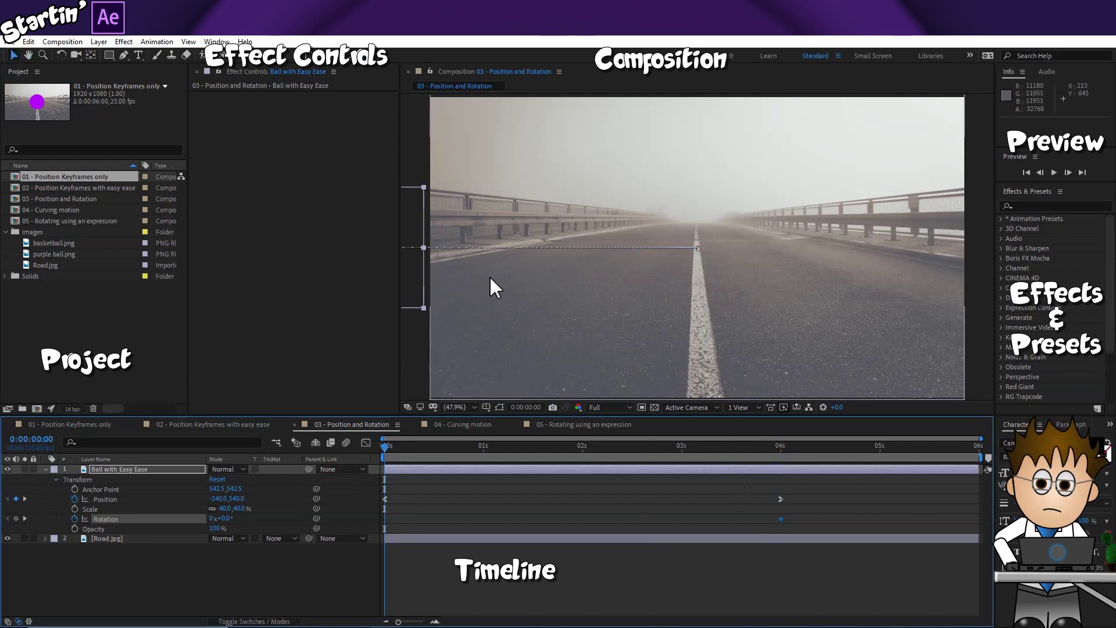
# Step: Pan to the off-screen basketball, try a rotation, and set viewer magnification to Fit
pyautogui.press('space')
pyautogui.moveTo(474, 274); pyautogui.dragTo(699, 272)
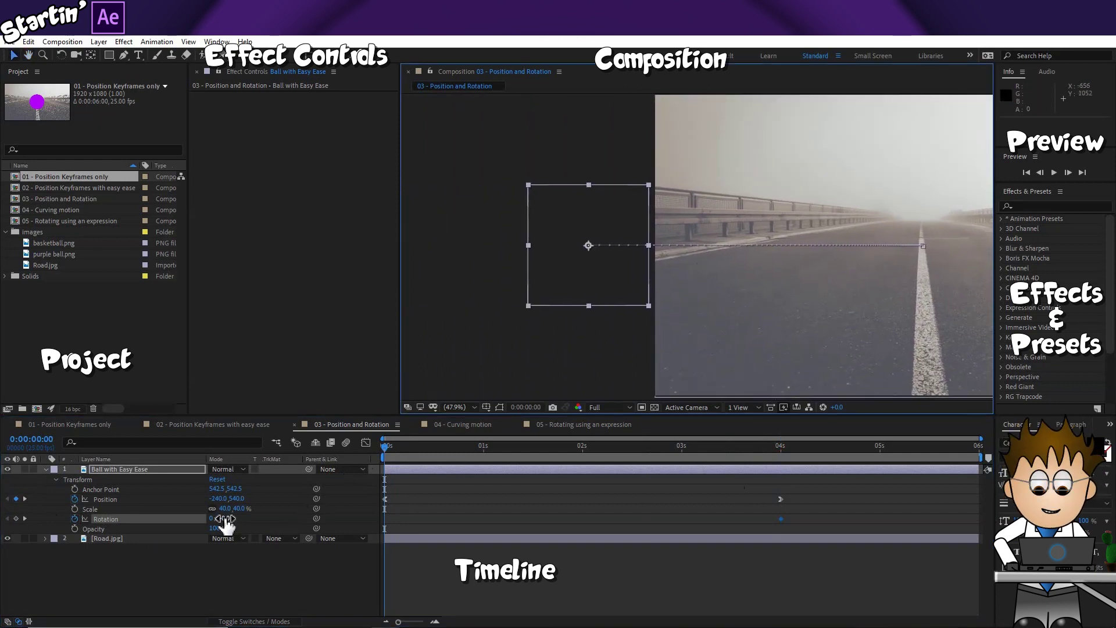
pyautogui.moveTo(226, 523); pyautogui.dragTo(152, 528)
pyautogui.click(454, 406)
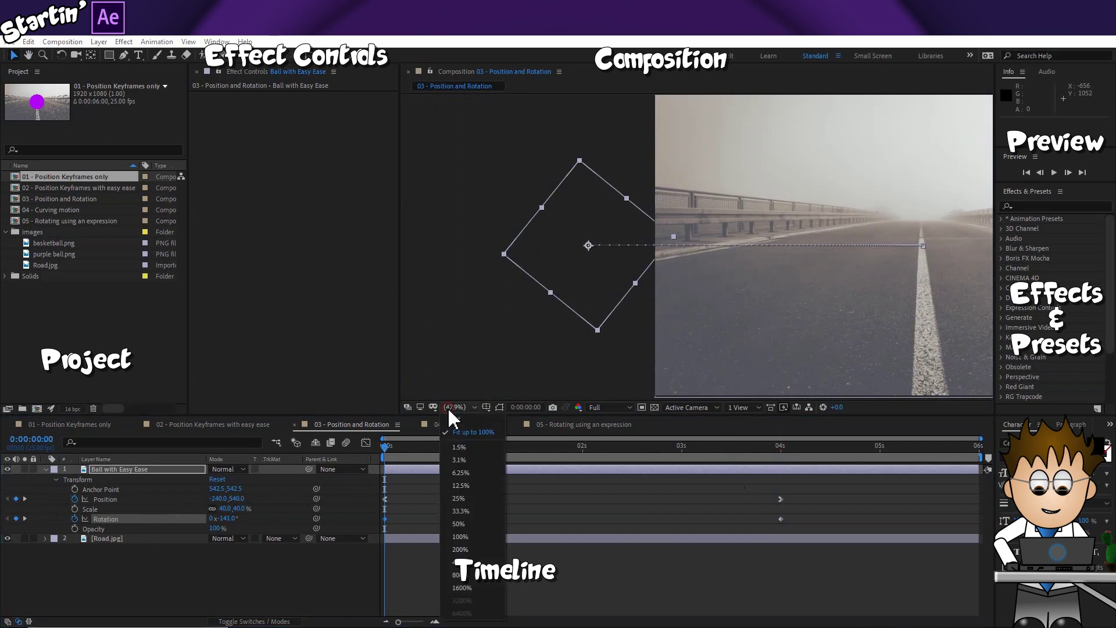
pyautogui.click(470, 433)
pyautogui.click(468, 406)
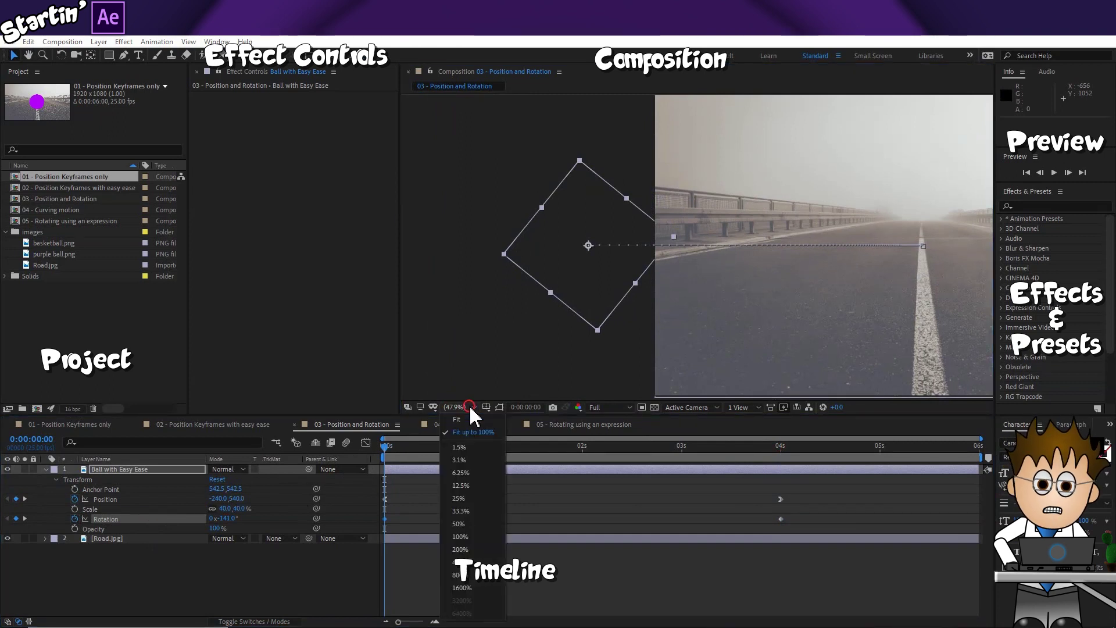
pyautogui.click(465, 417)
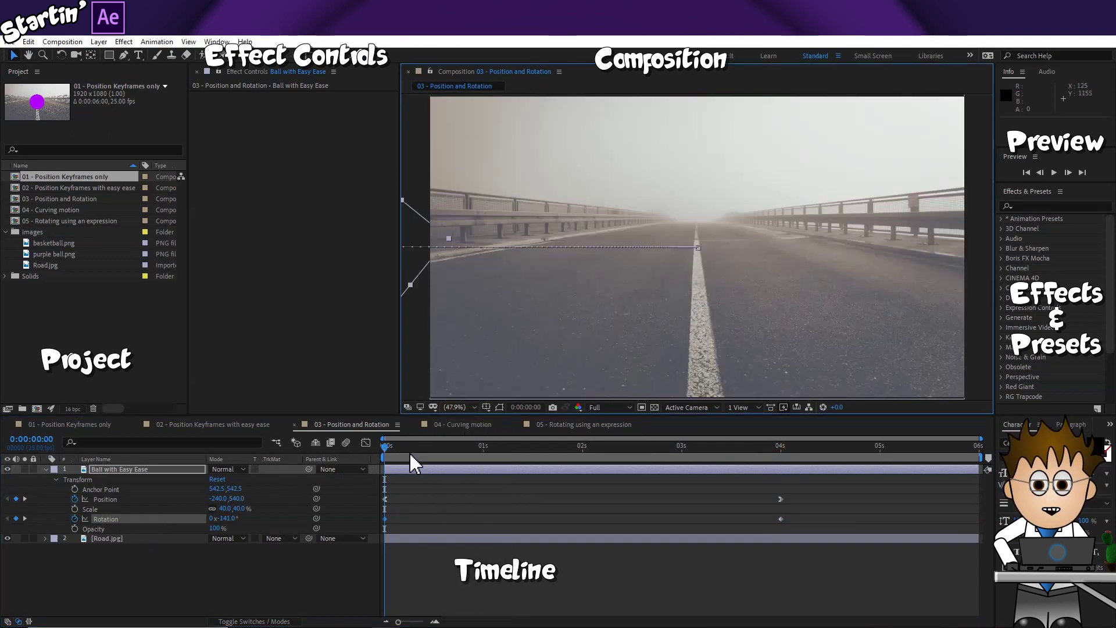
# Step: Delete the 0s rotation key and rotate the basketball to -140° at 0:00:00:17, then preview
pyautogui.click(16, 518)
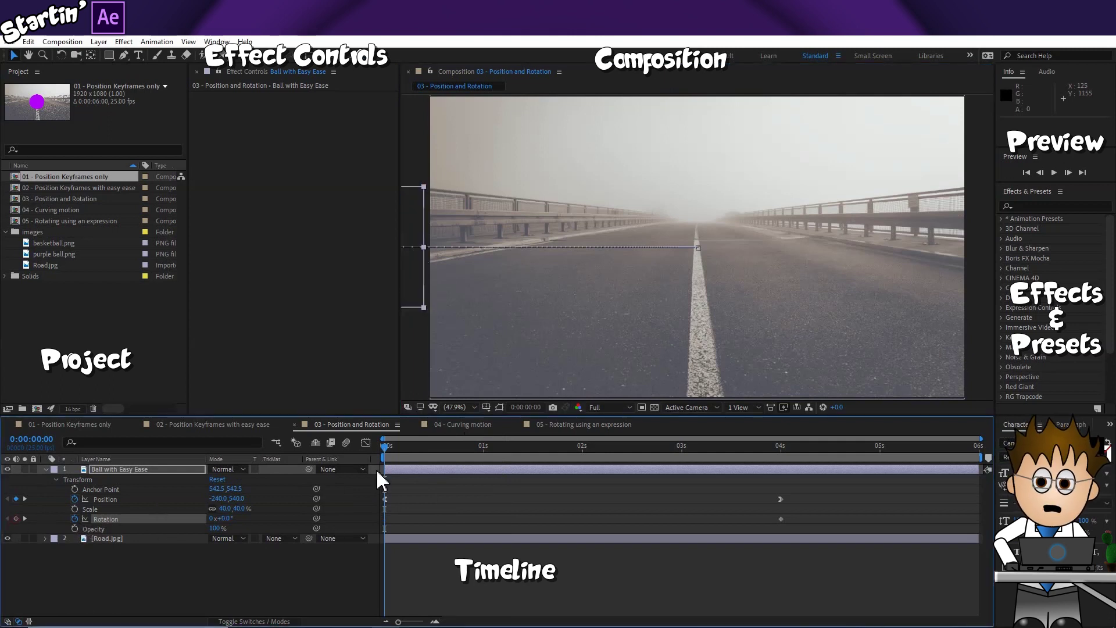
pyautogui.moveTo(412, 449); pyautogui.dragTo(451, 449)
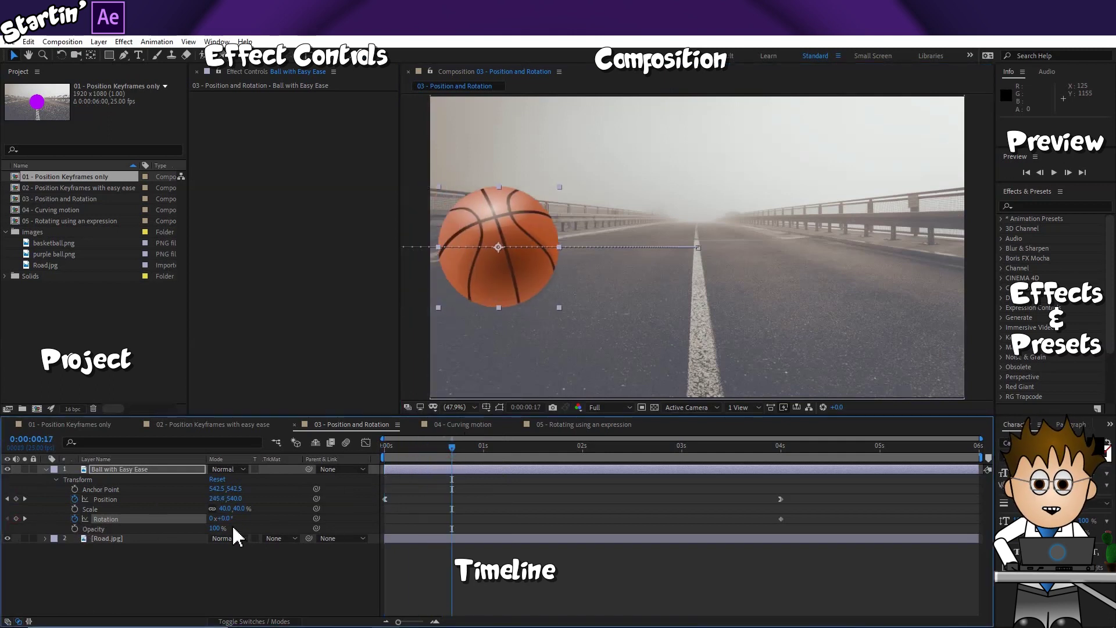
pyautogui.moveTo(224, 518); pyautogui.dragTo(182, 519)
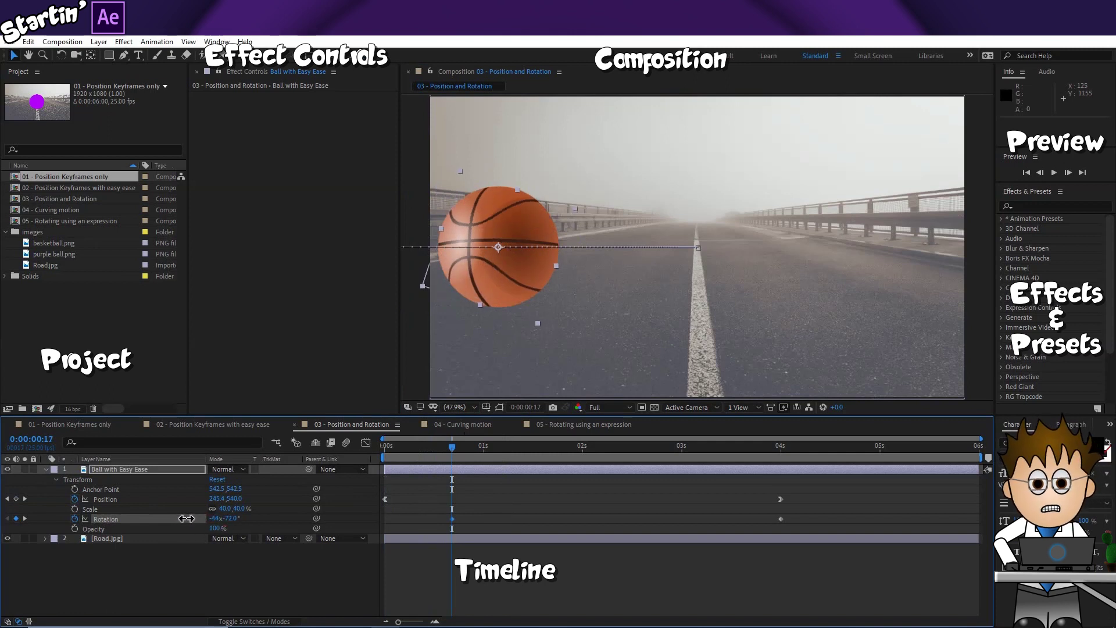
pyautogui.click(214, 518)
pyautogui.write('0')
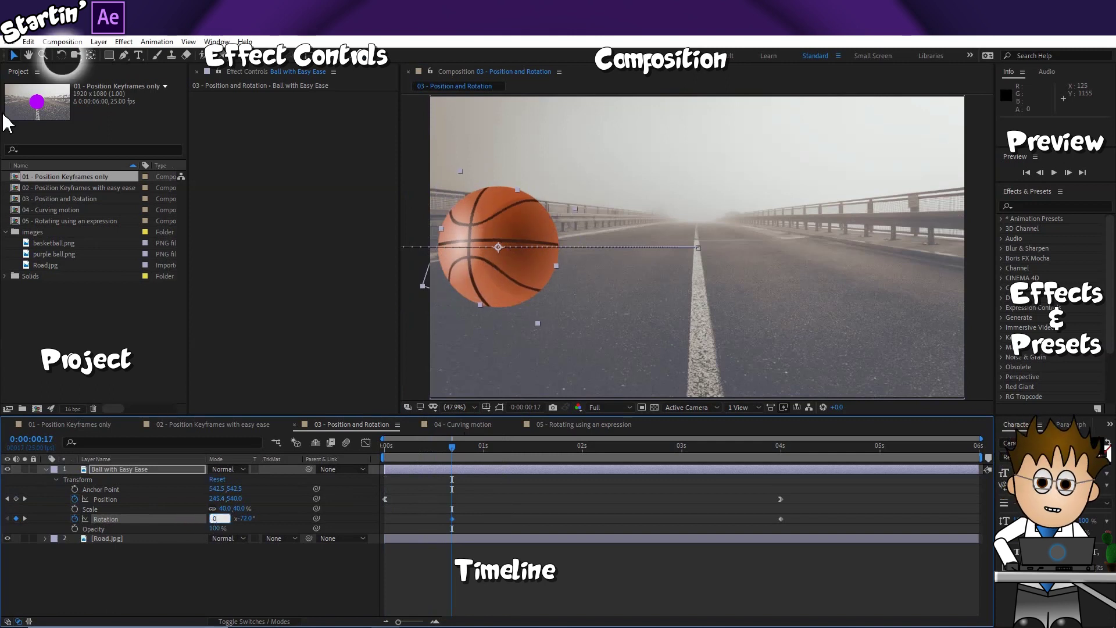
pyautogui.click(61, 55)
pyautogui.click(490, 192)
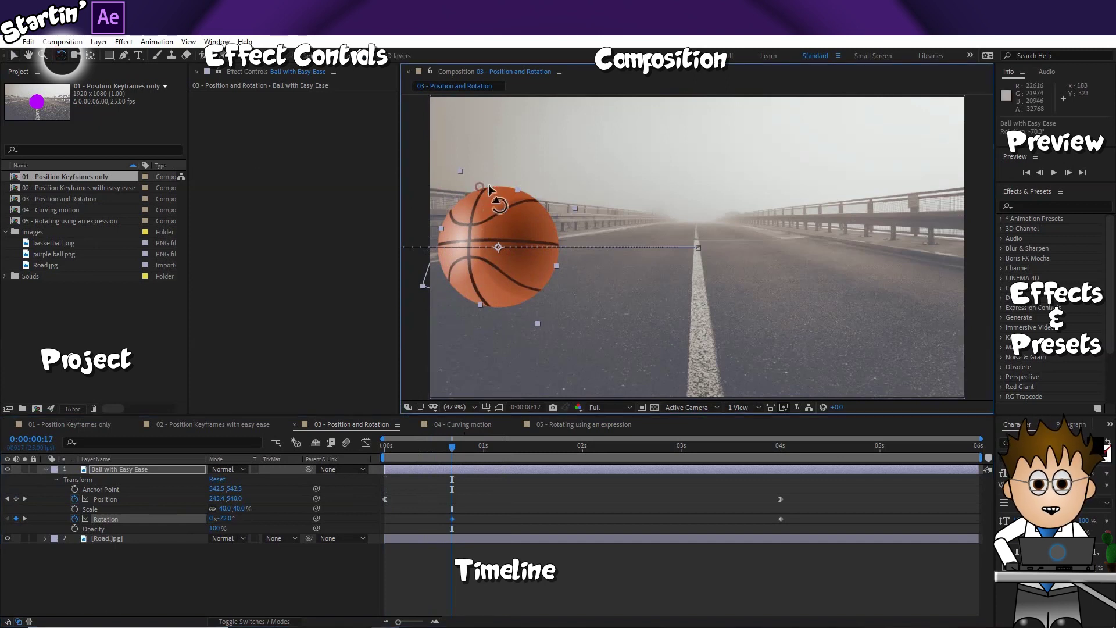
pyautogui.moveTo(489, 192); pyautogui.dragTo(458, 247)
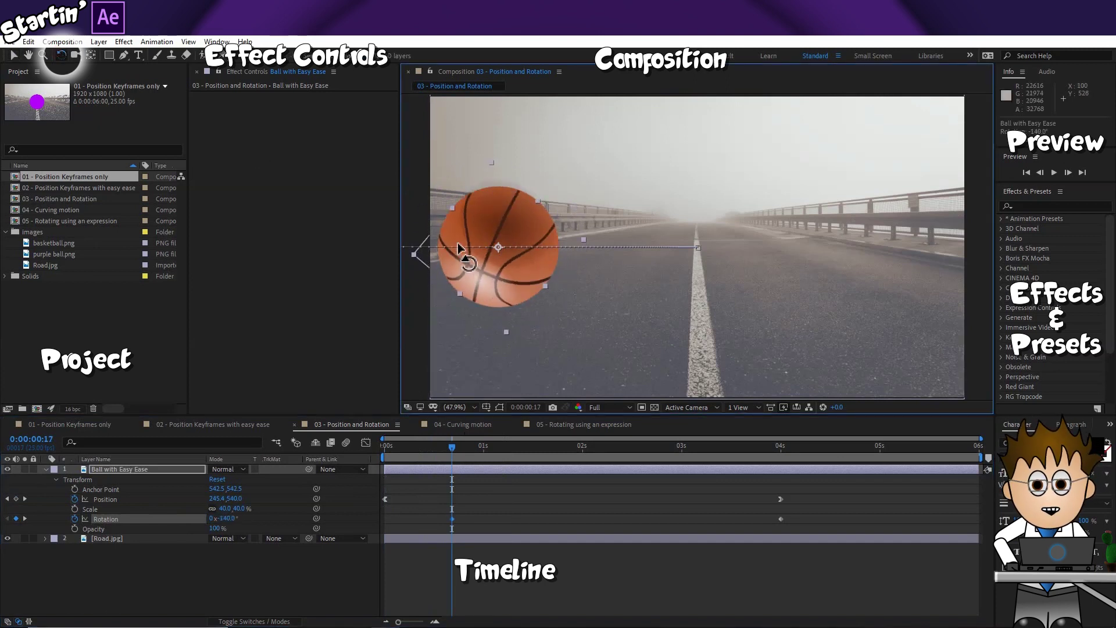
pyautogui.press('space')
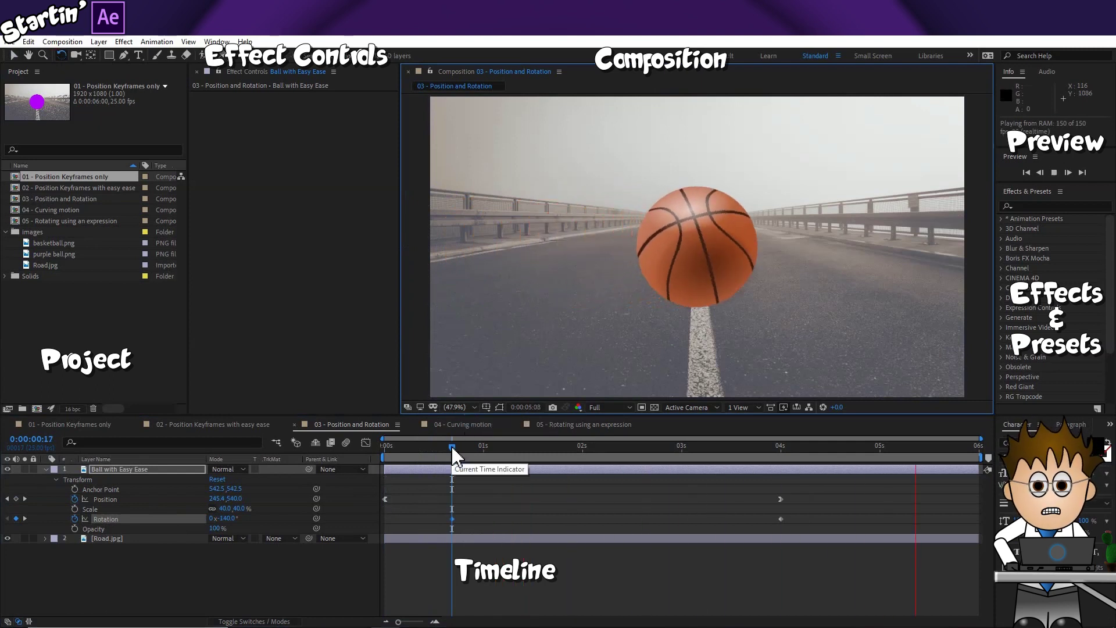
# Step: Move the rotation keyframe to 0:00:00:00 and set its angle to -115°
pyautogui.moveTo(452, 446); pyautogui.dragTo(378, 441)
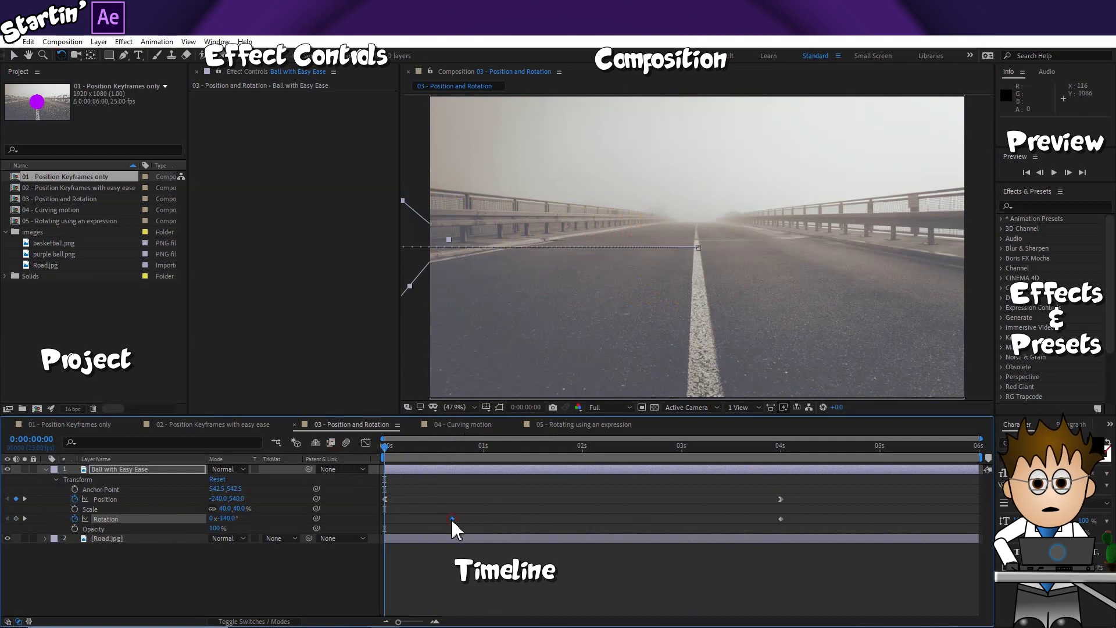
pyautogui.moveTo(452, 519); pyautogui.dragTo(528, 525)
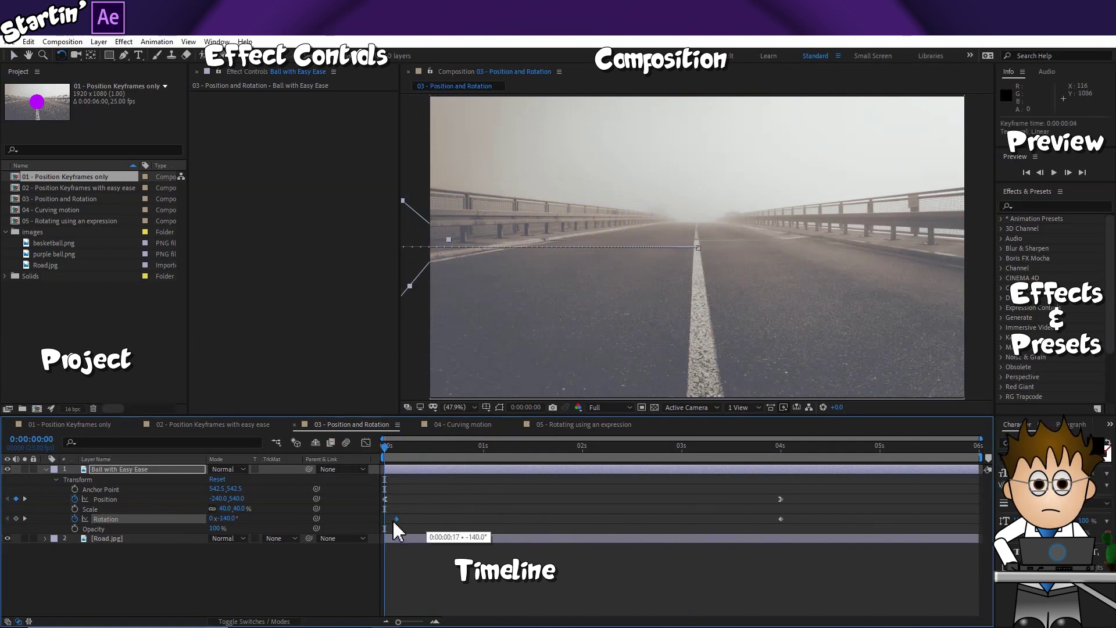
pyautogui.moveTo(391, 518); pyautogui.dragTo(386, 520)
pyautogui.press('space')
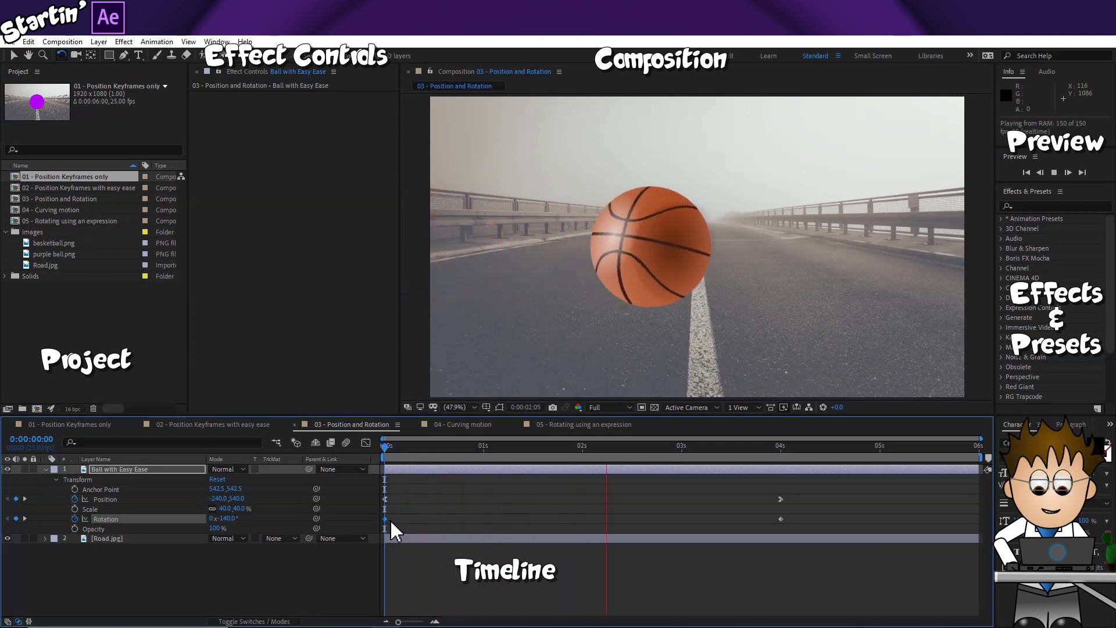
pyautogui.click(419, 449)
pyautogui.click(229, 518)
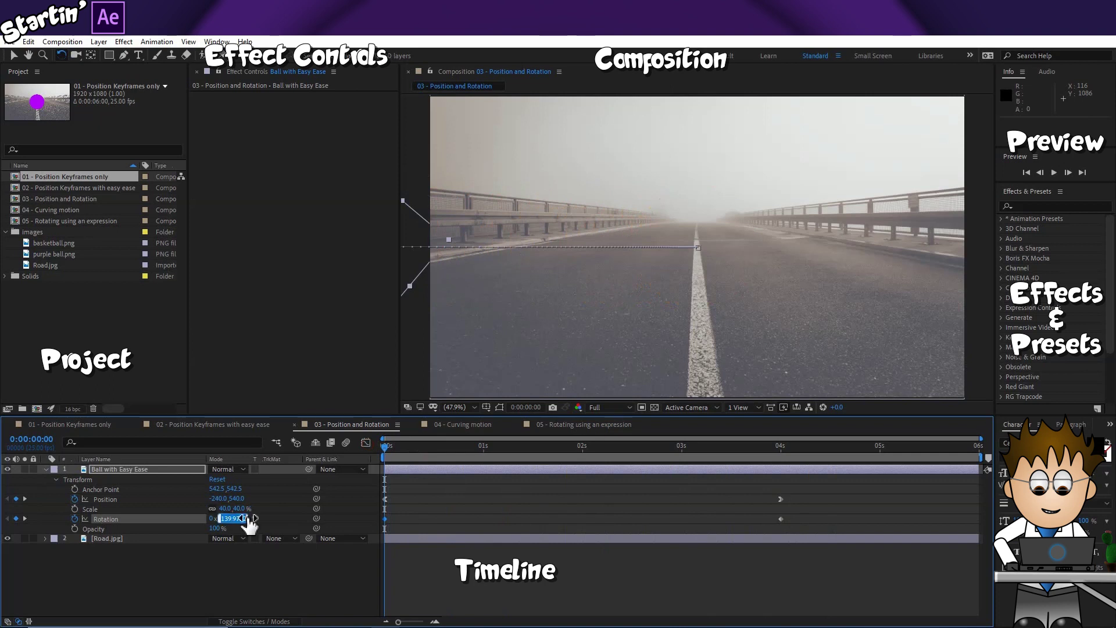
pyautogui.write('-115')
pyautogui.press('Return')
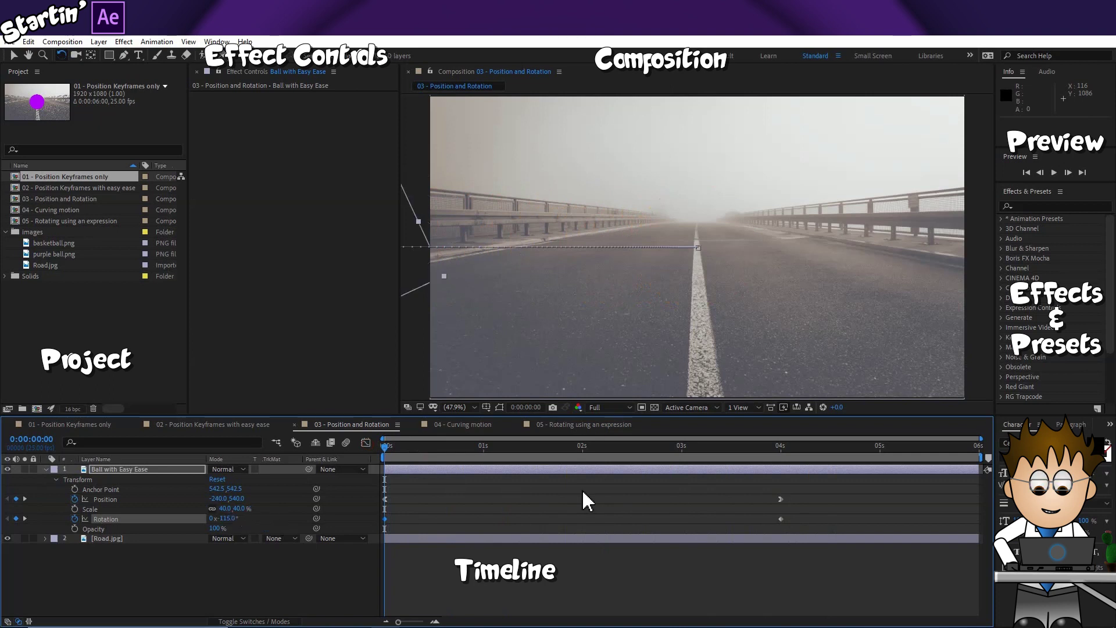
# Step: Apply Easy Ease to the 4-second rotation keyframe and preview the rolling basketball
pyautogui.rightClick(780, 517)
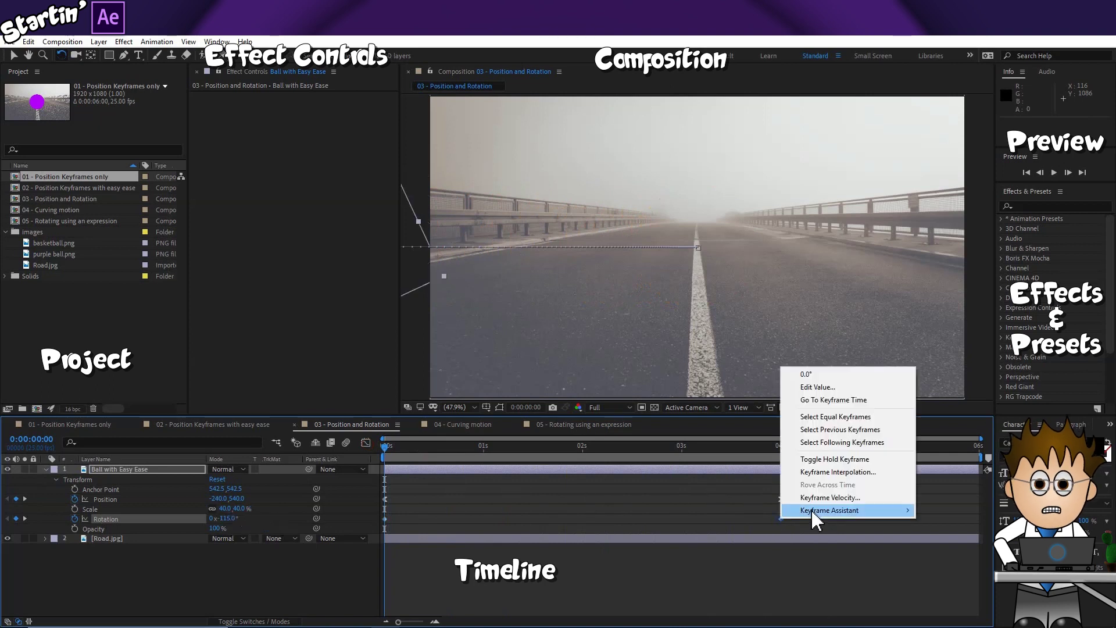
pyautogui.moveTo(810, 510)
pyautogui.click(947, 548)
pyautogui.press('space')
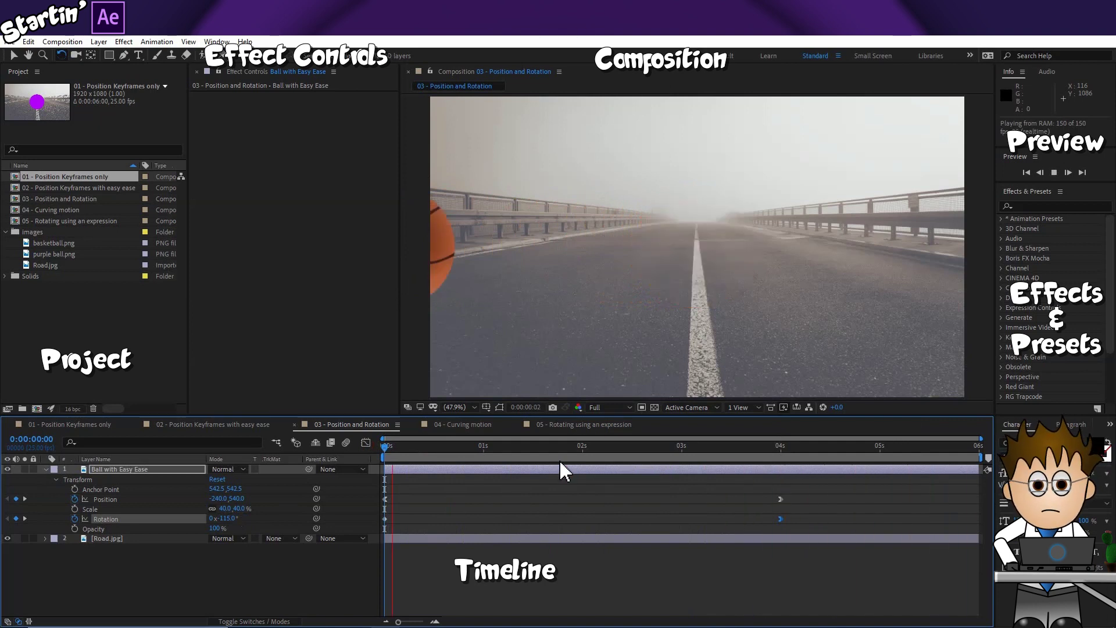
# Step: Switch to the 04 - Curving motion composition and preview the straight A-to-B move
pyautogui.click(595, 424)
pyautogui.press('space')
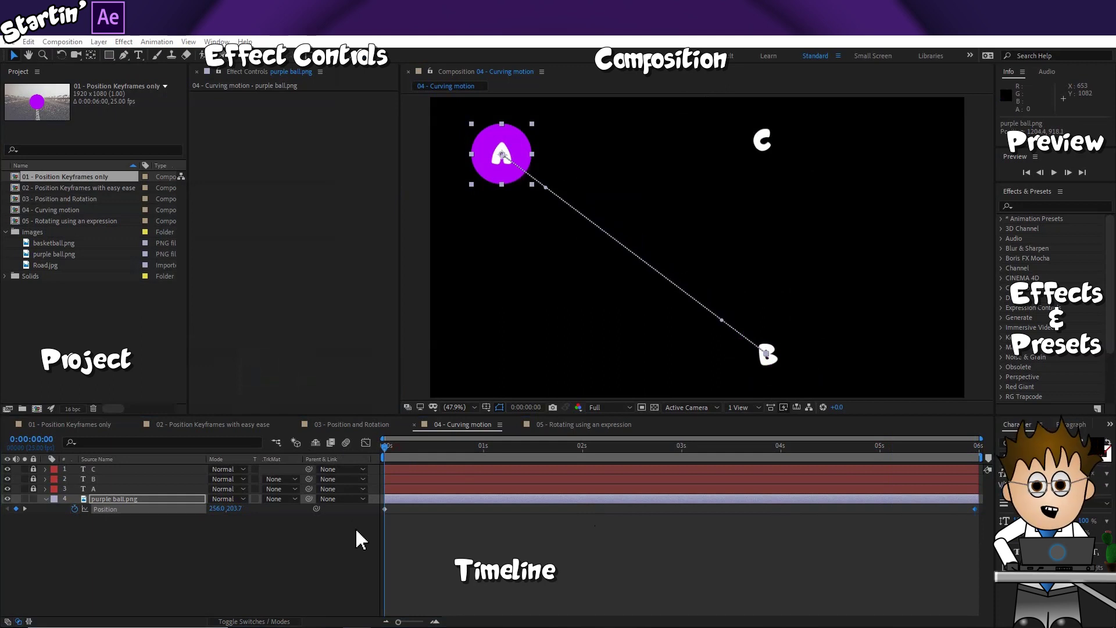
# Step: Preview the purple ball's straight motion and select its layer
pyautogui.click(349, 559)
pyautogui.press('space')
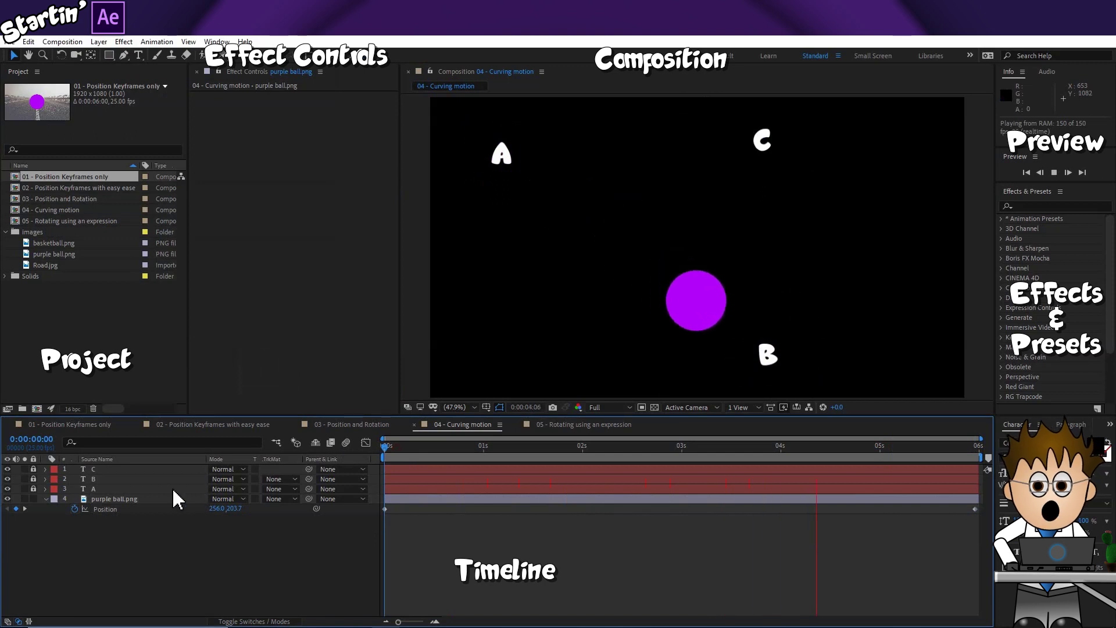
pyautogui.click(148, 499)
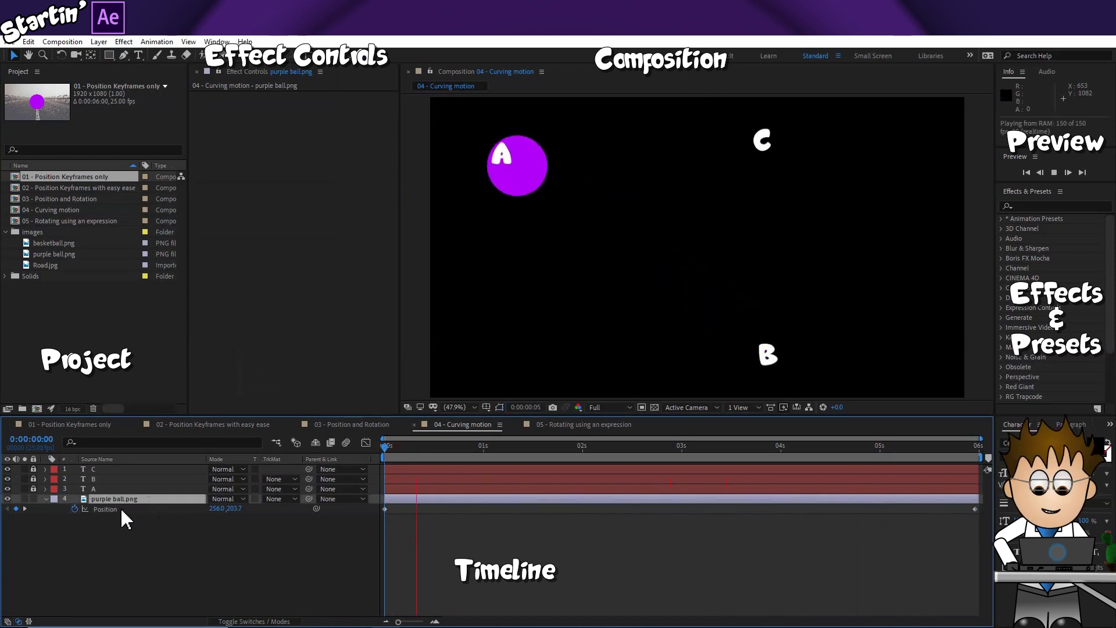
pyautogui.click(383, 448)
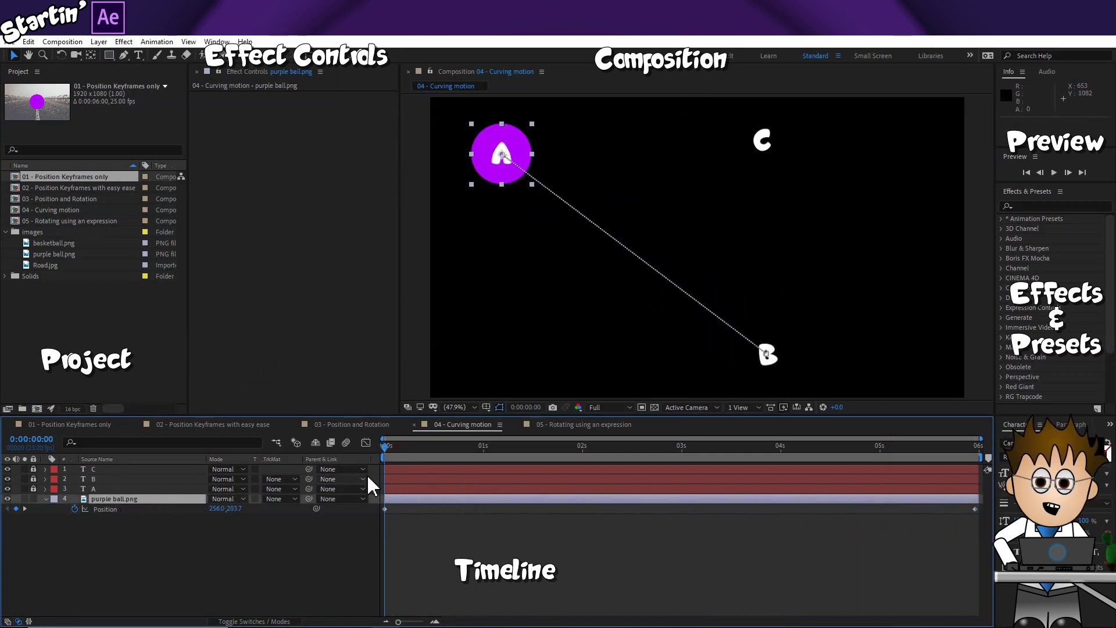
# Step: At 0:00:02:24, drag the purple ball onto C, then reselect it to show the curved path
pyautogui.click(680, 449)
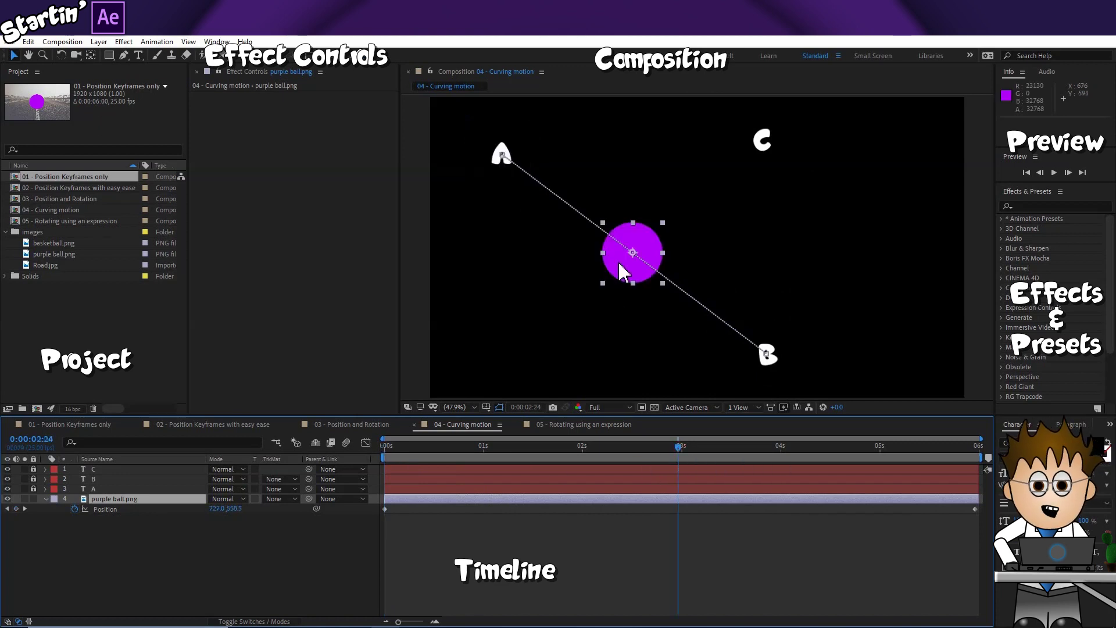
pyautogui.moveTo(618, 278); pyautogui.dragTo(747, 168)
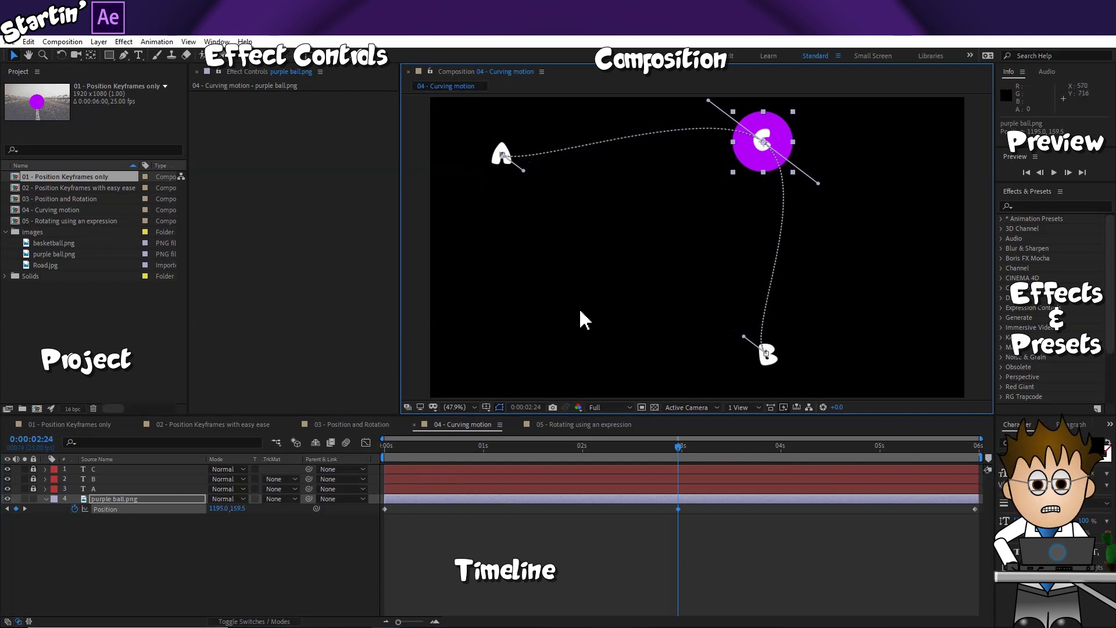
pyautogui.click(490, 520)
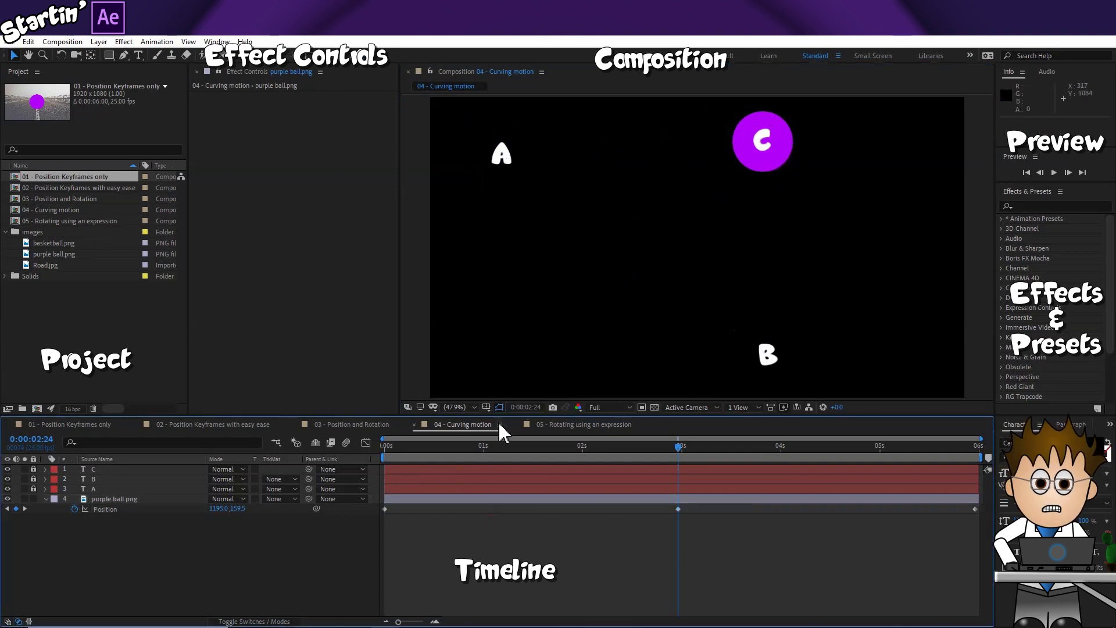
pyautogui.click(494, 497)
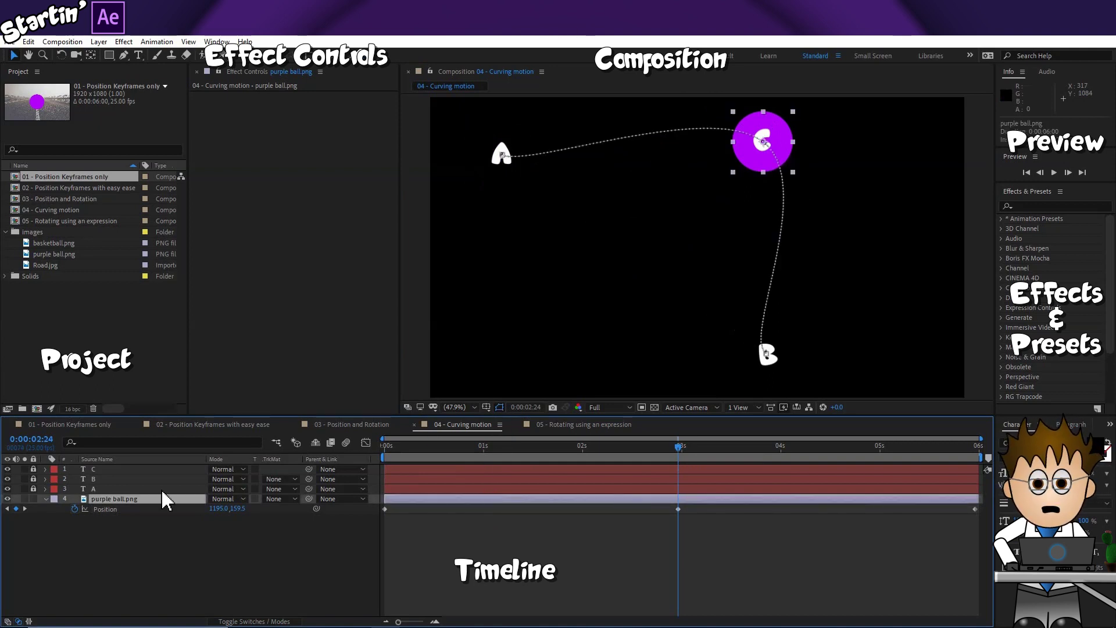
pyautogui.click(28, 42)
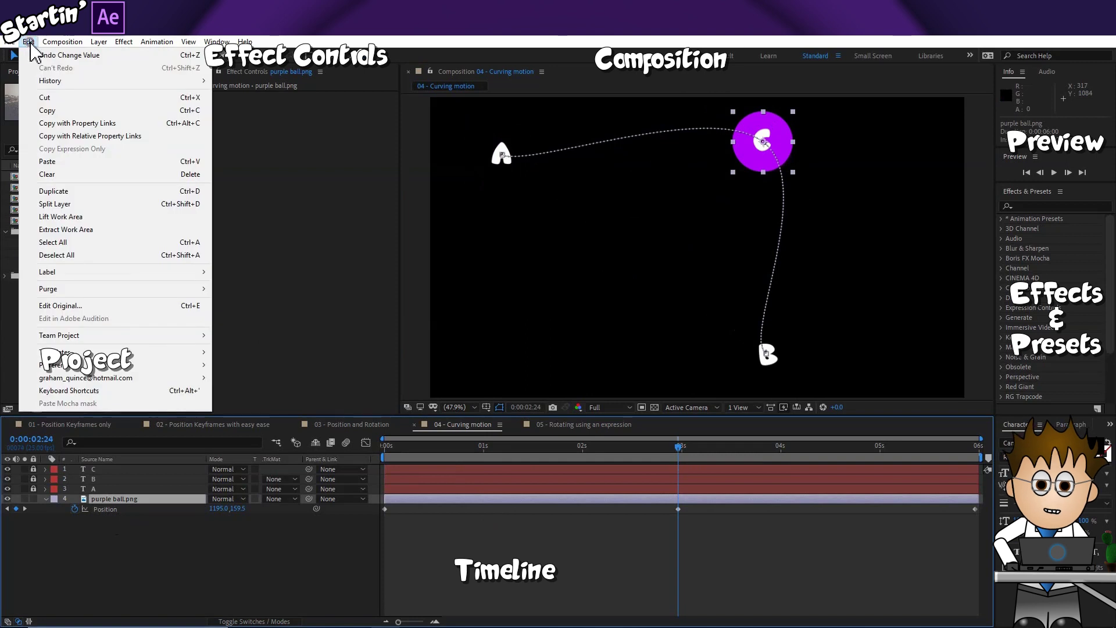
pyautogui.moveTo(150, 366)
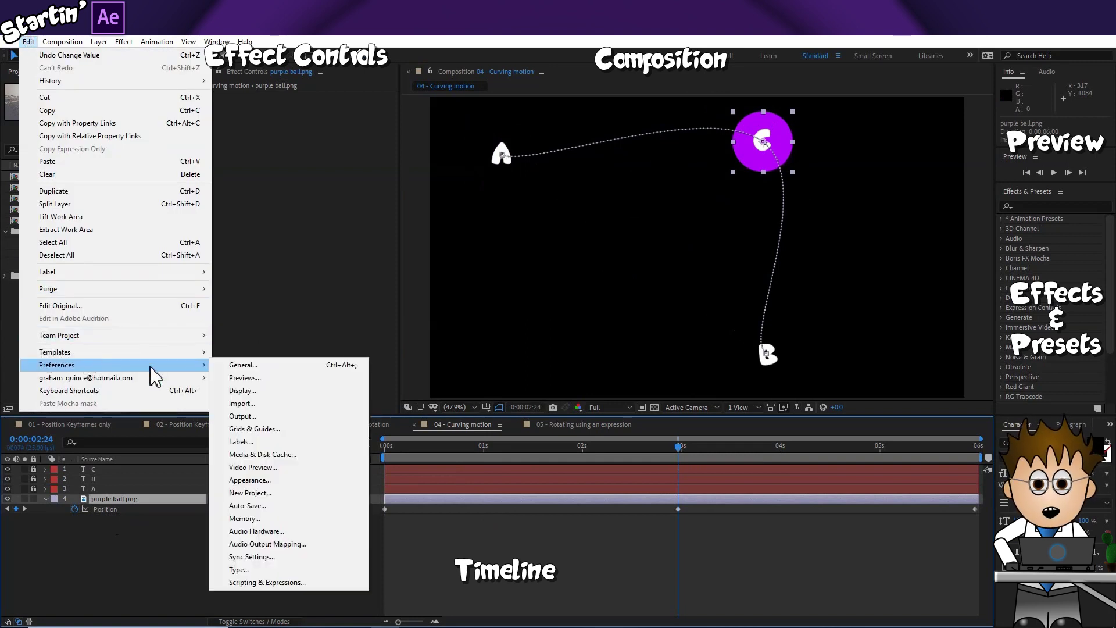
pyautogui.click(243, 364)
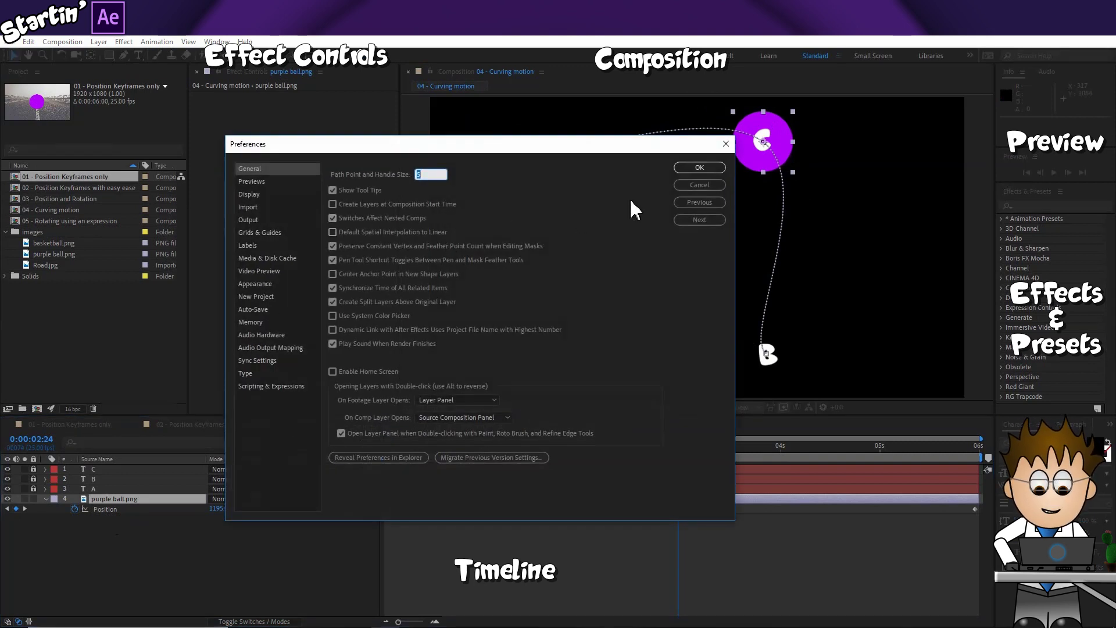
pyautogui.click(726, 144)
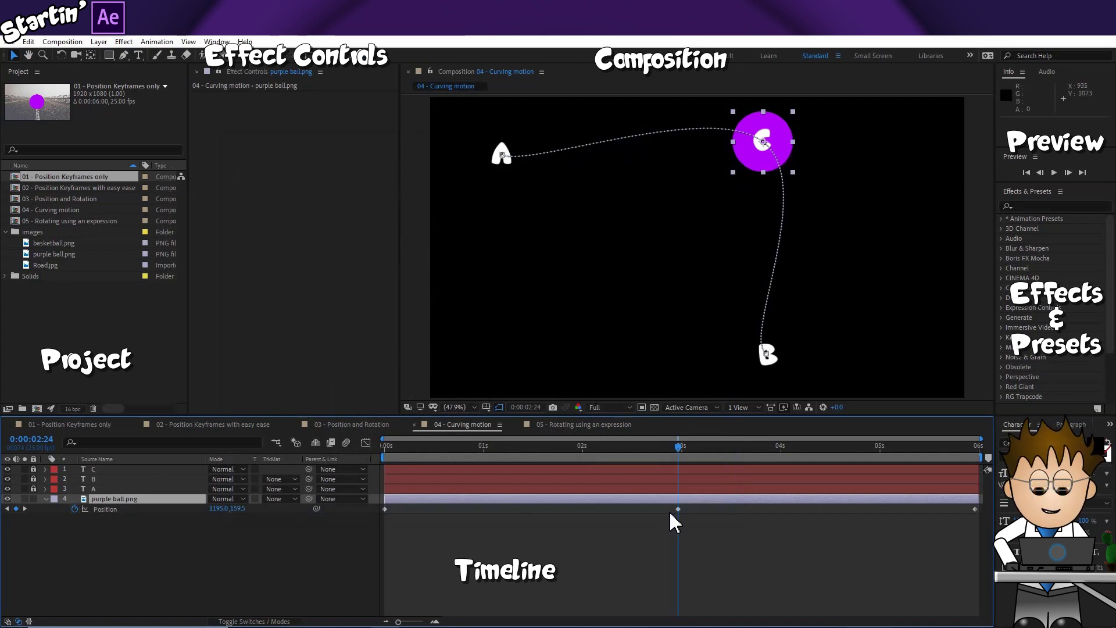
# Step: Try the C keyframe at 1s, restore it to 0:00:02:24, bend A's and B's handles, and preview
pyautogui.moveTo(674, 509); pyautogui.dragTo(484, 509)
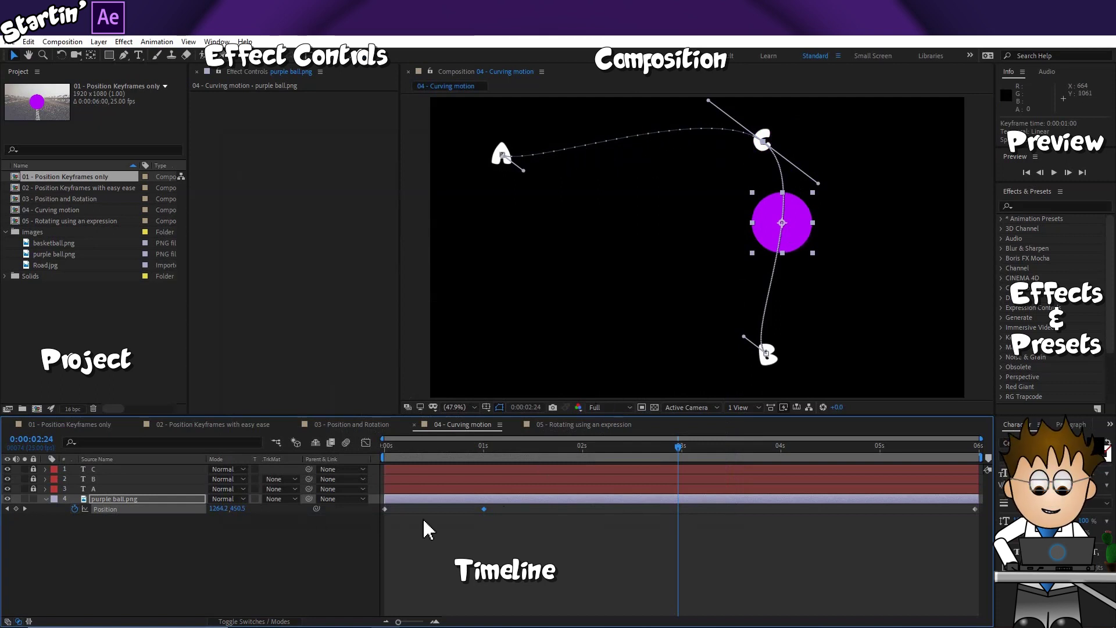
pyautogui.moveTo(484, 507); pyautogui.dragTo(678, 519)
pyautogui.moveTo(524, 170); pyautogui.dragTo(584, 112)
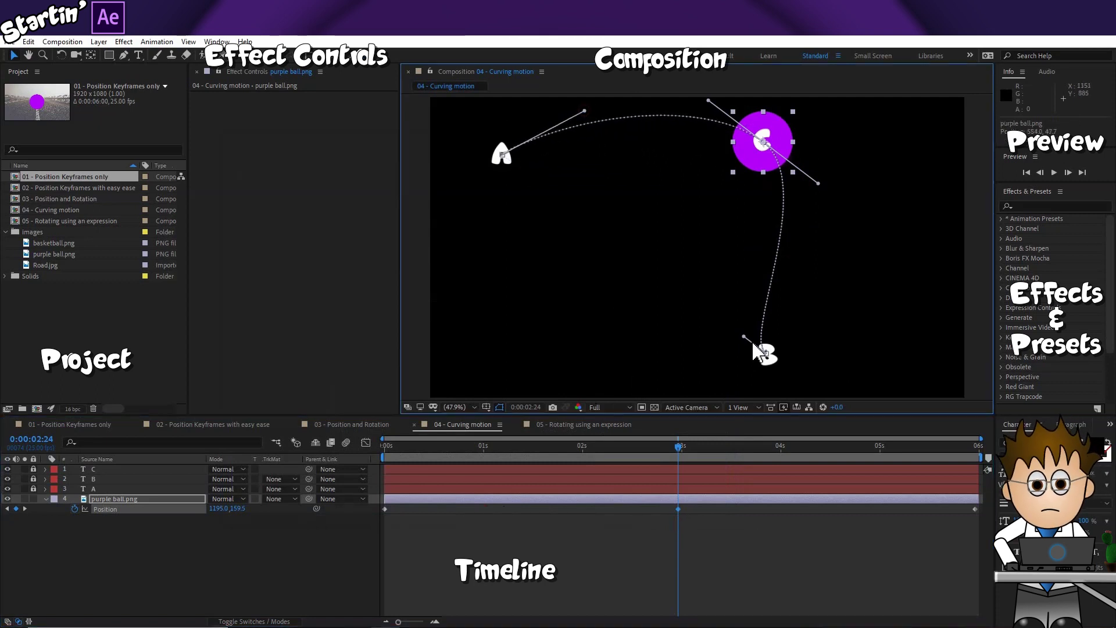
pyautogui.moveTo(775, 310); pyautogui.dragTo(831, 277)
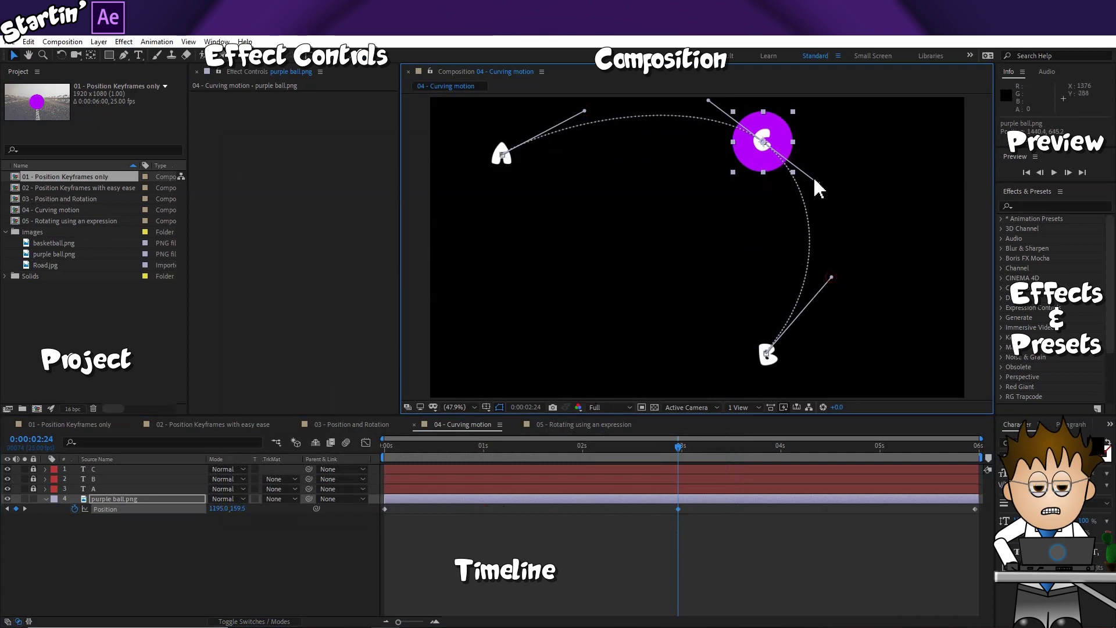
pyautogui.moveTo(437, 454); pyautogui.dragTo(361, 447)
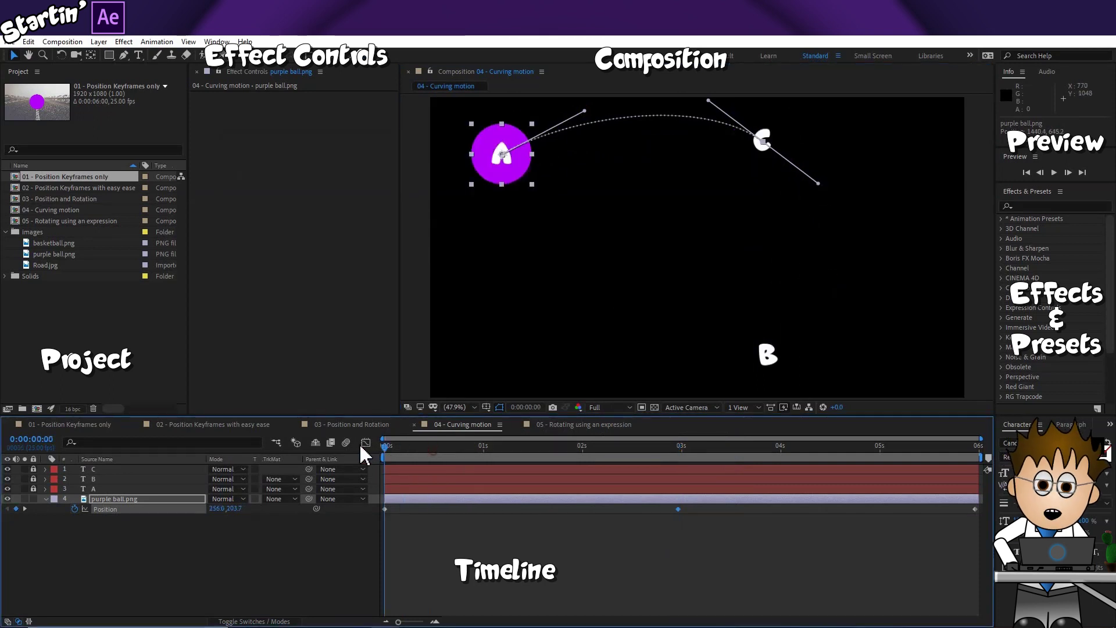
pyautogui.press('space')
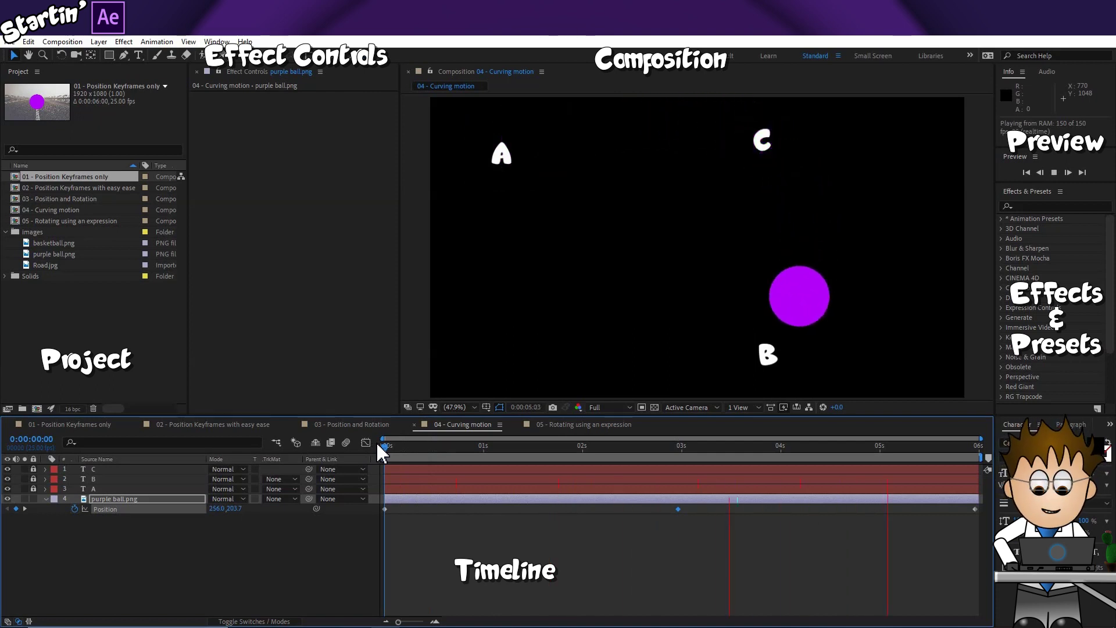
# Step: Clear the Position keyframes and key the ball from A at 0:00 to B at 0:00:05:24
pyautogui.click(678, 445)
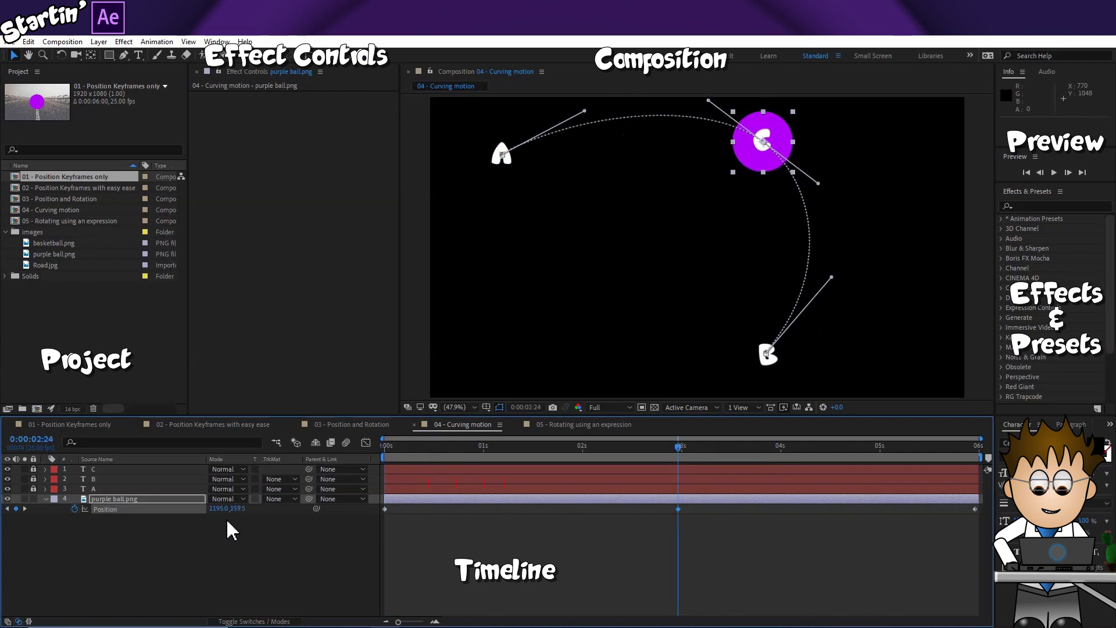
pyautogui.click(75, 508)
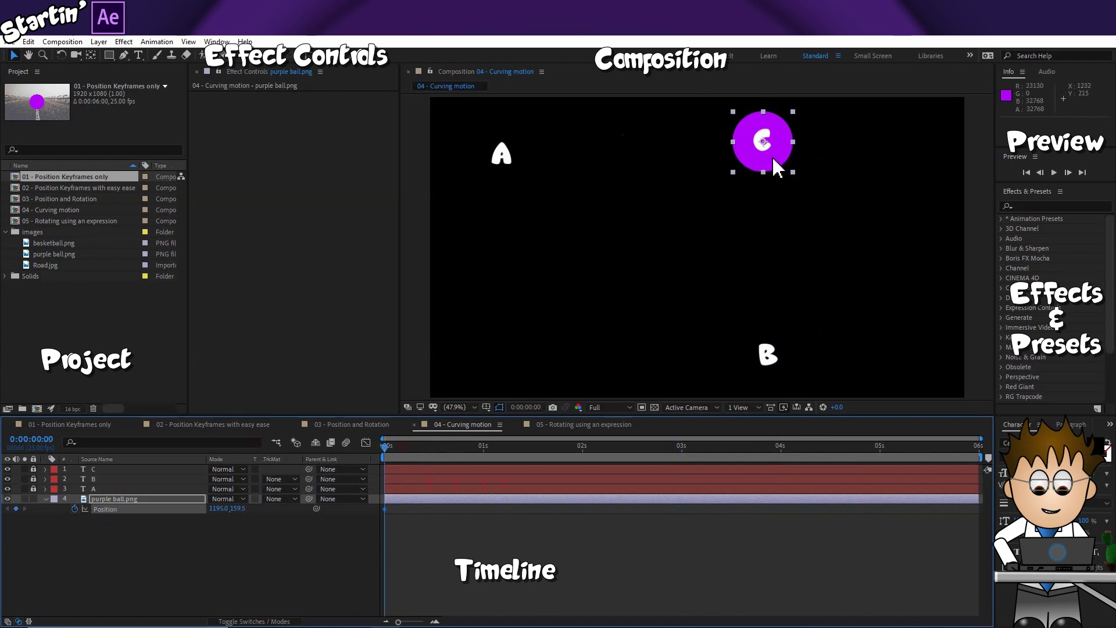
pyautogui.moveTo(777, 169); pyautogui.dragTo(512, 177)
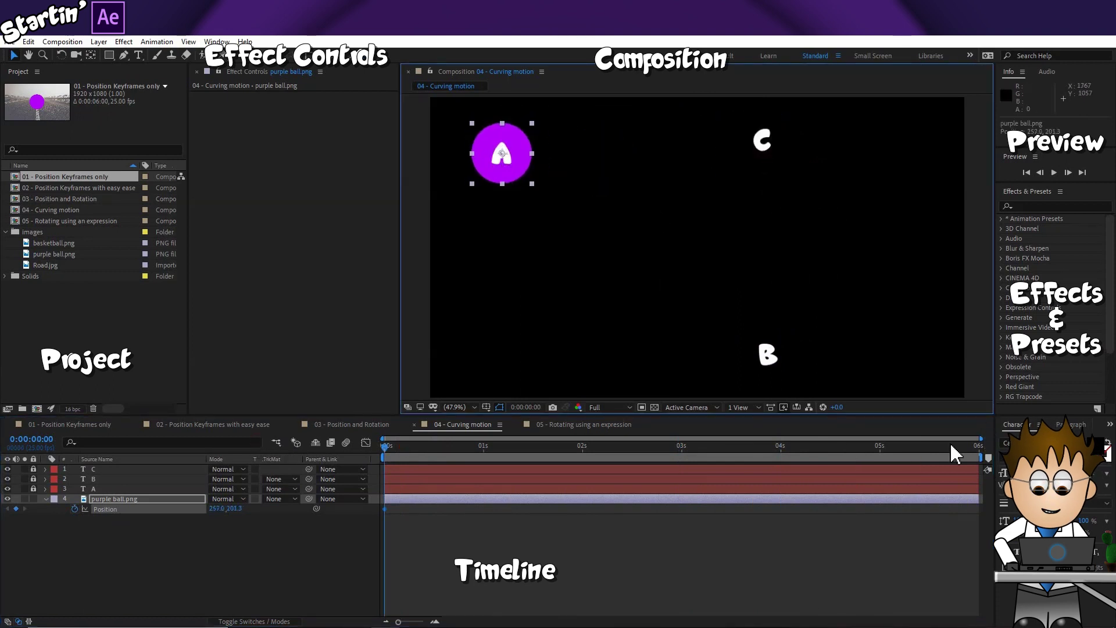
pyautogui.moveTo(956, 453); pyautogui.dragTo(978, 449)
pyautogui.moveTo(509, 183); pyautogui.dragTo(763, 381)
# Step: Pull A's and B's bezier handles so the path bends up through C, then preview
pyautogui.moveTo(546, 187); pyautogui.dragTo(721, 68)
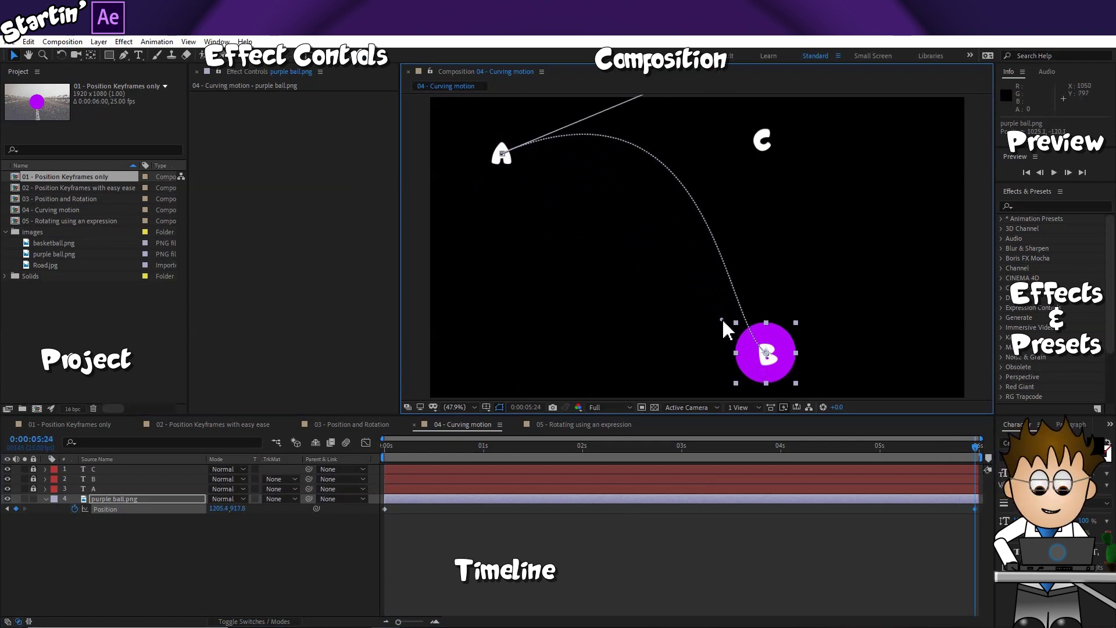
pyautogui.moveTo(721, 318); pyautogui.dragTo(884, 132)
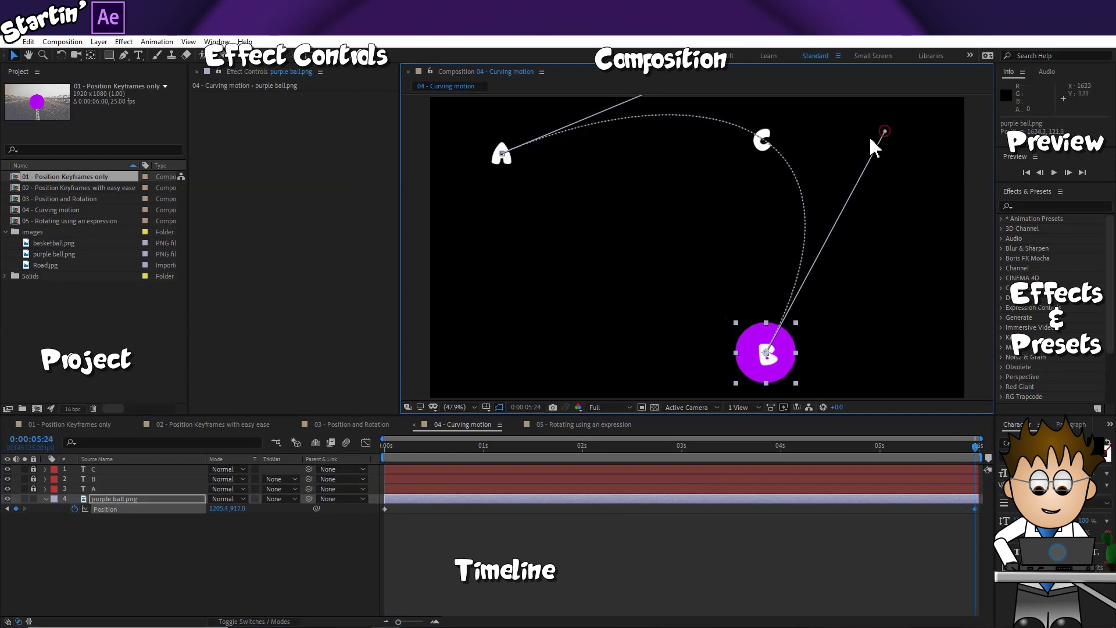
pyautogui.press('space')
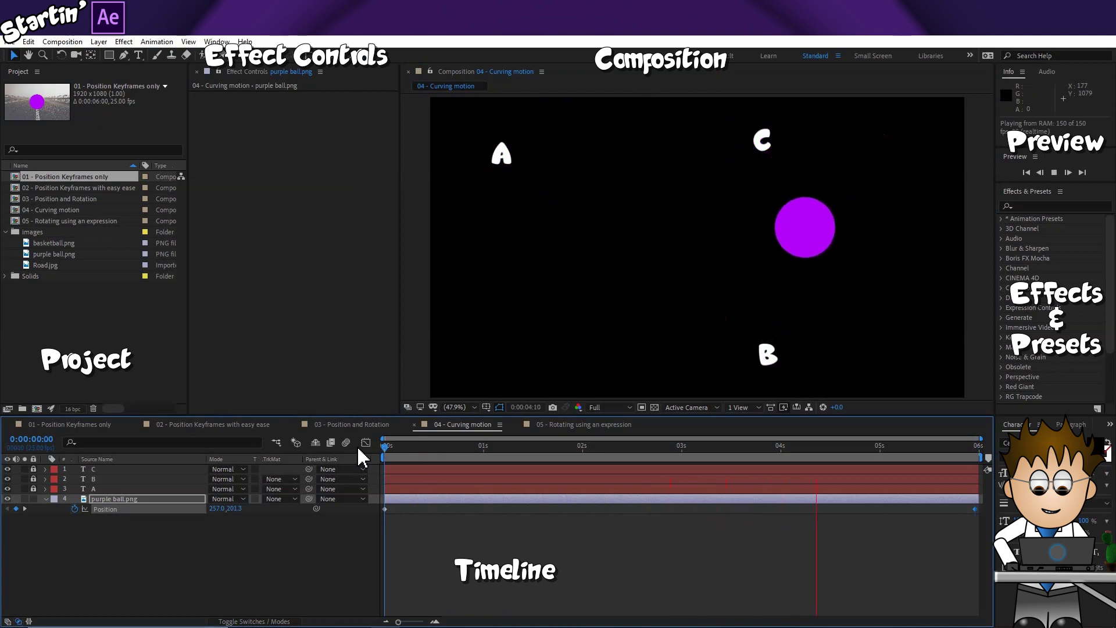
# Step: Move the final Position keyframe to 3 seconds so the ball reaches B sooner, then preview from 0:00
pyautogui.press('space')
pyautogui.click(682, 449)
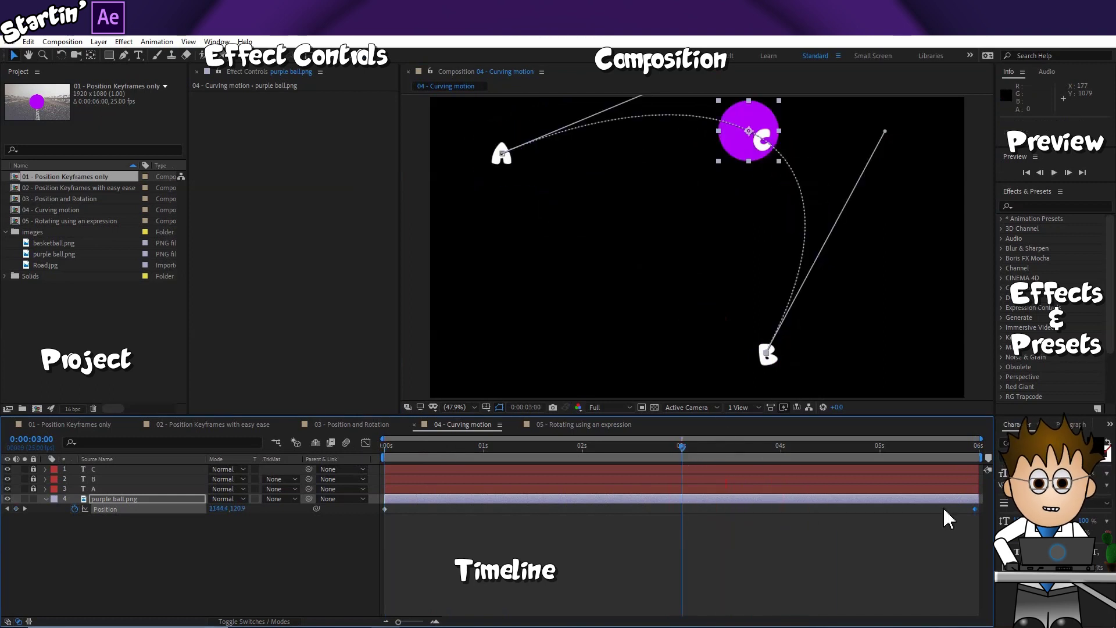
pyautogui.moveTo(908, 511); pyautogui.dragTo(683, 508)
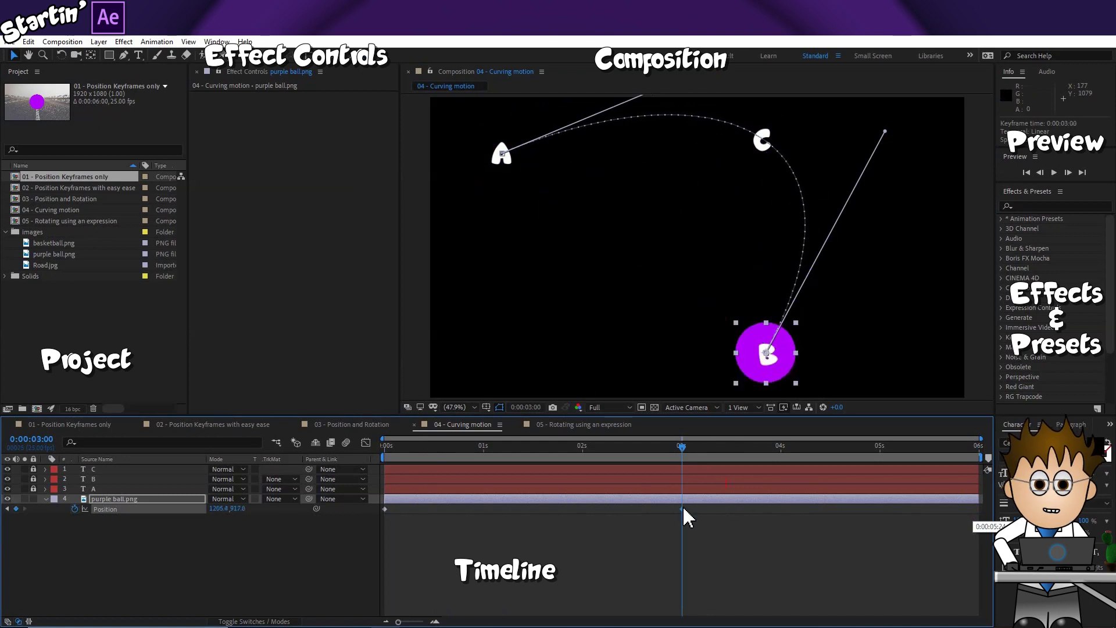
pyautogui.click(384, 446)
pyautogui.press('space')
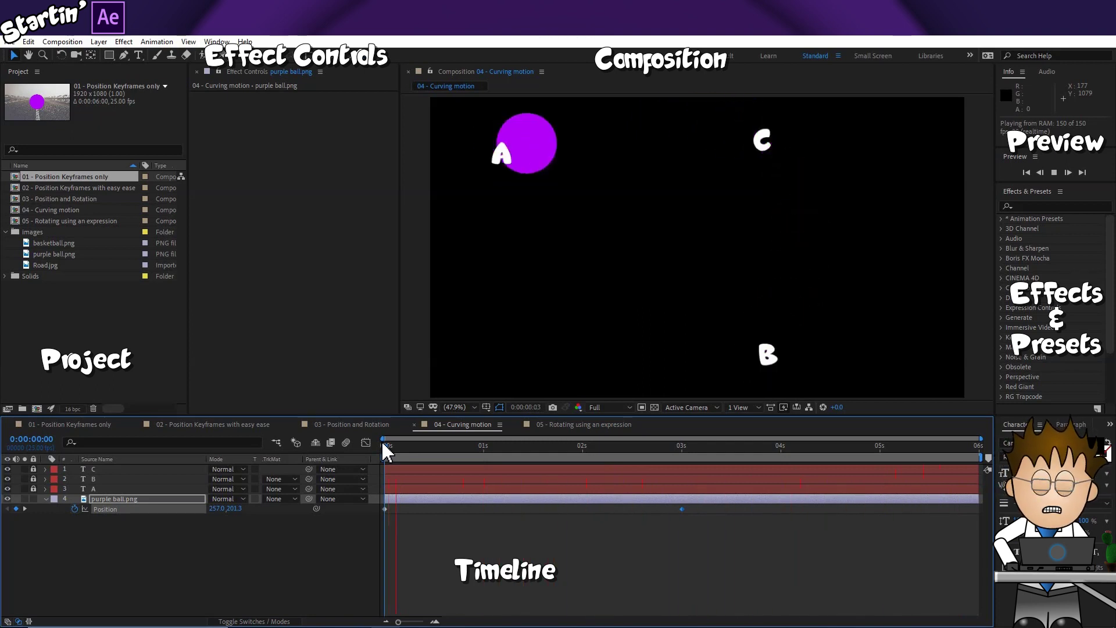
# Step: Zoom the viewer out and drag A's and B's handles so the path dips down before reaching B
pyautogui.click(463, 447)
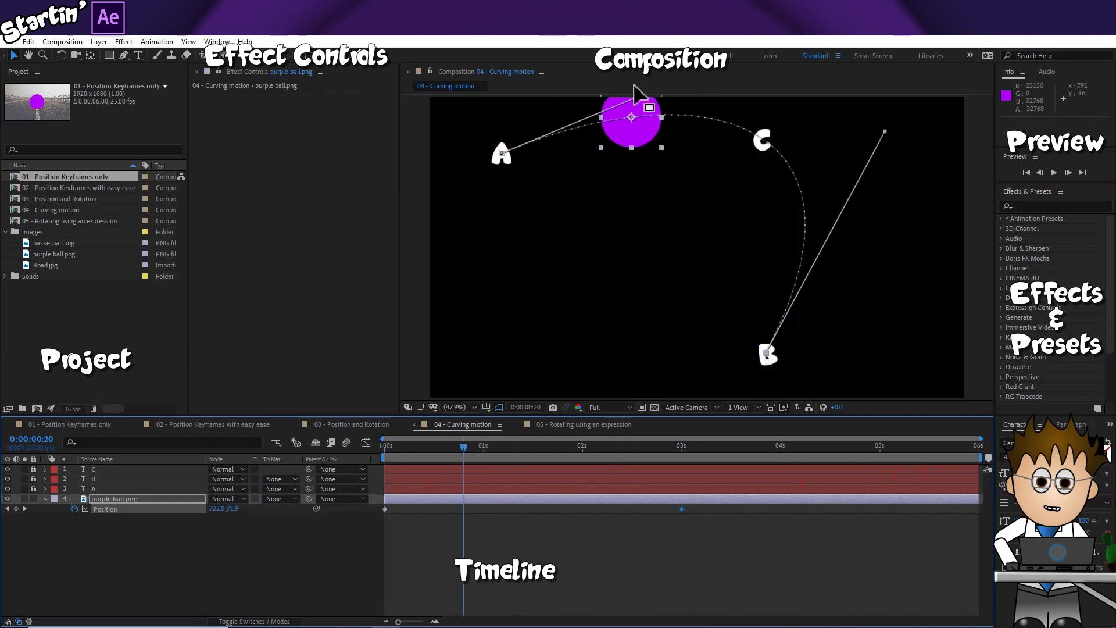
pyautogui.press(',')
pyautogui.press(',')
pyautogui.moveTo(705, 152); pyautogui.dragTo(522, 325)
pyautogui.moveTo(797, 188); pyautogui.dragTo(837, 202)
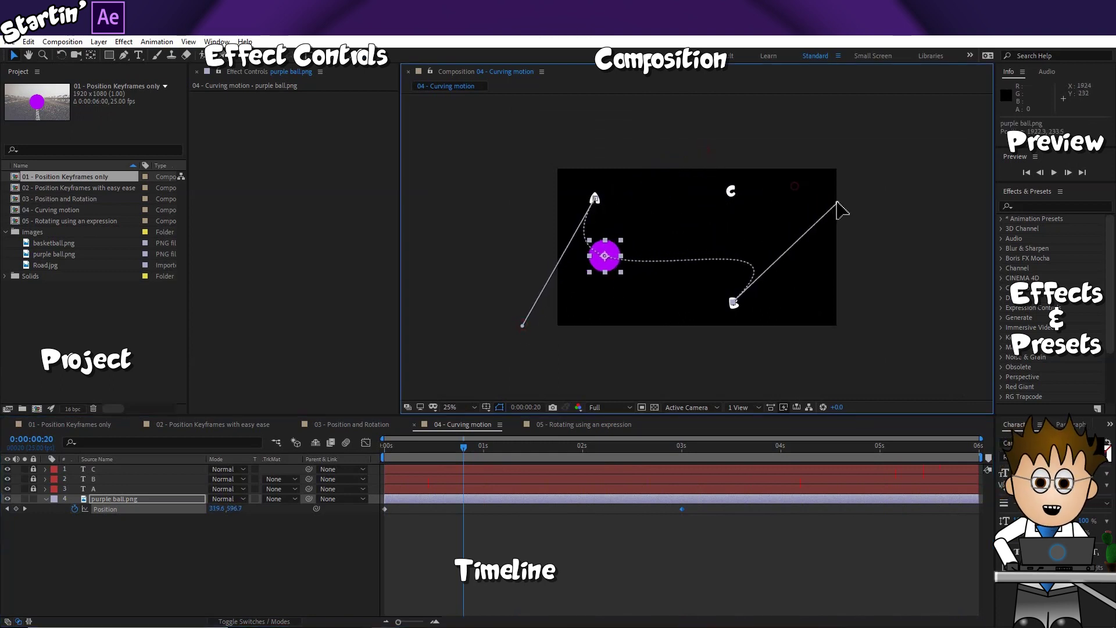
pyautogui.moveTo(523, 326); pyautogui.dragTo(563, 348)
# Step: Zoom back to 50% and preview the reshaped motion from the start
pyautogui.press('.')
pyautogui.press('.')
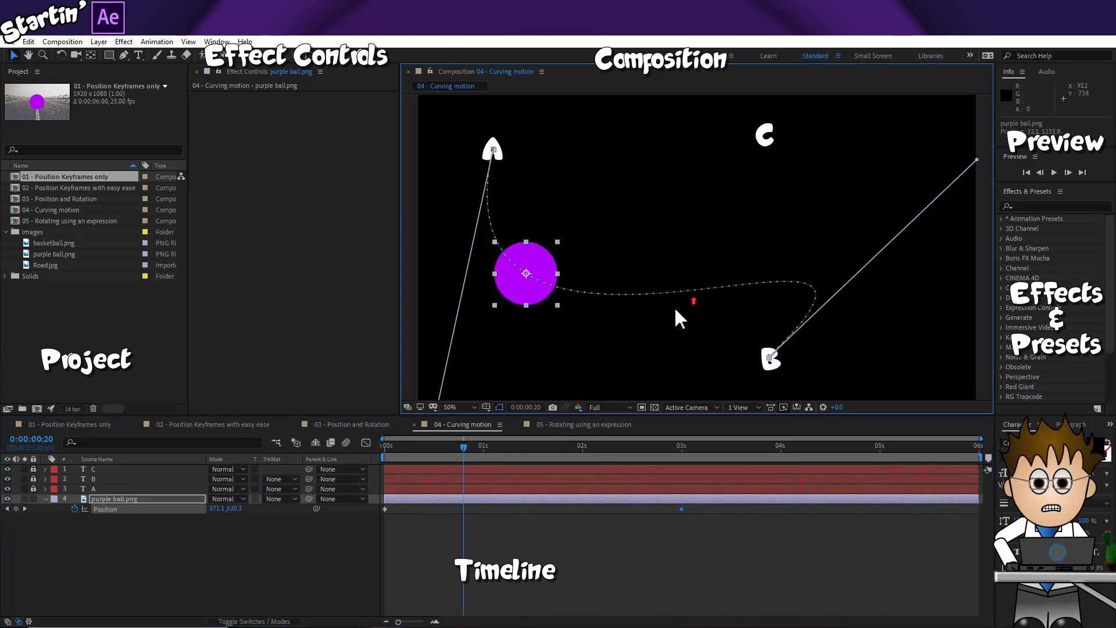
pyautogui.press('Home')
pyautogui.press('space')
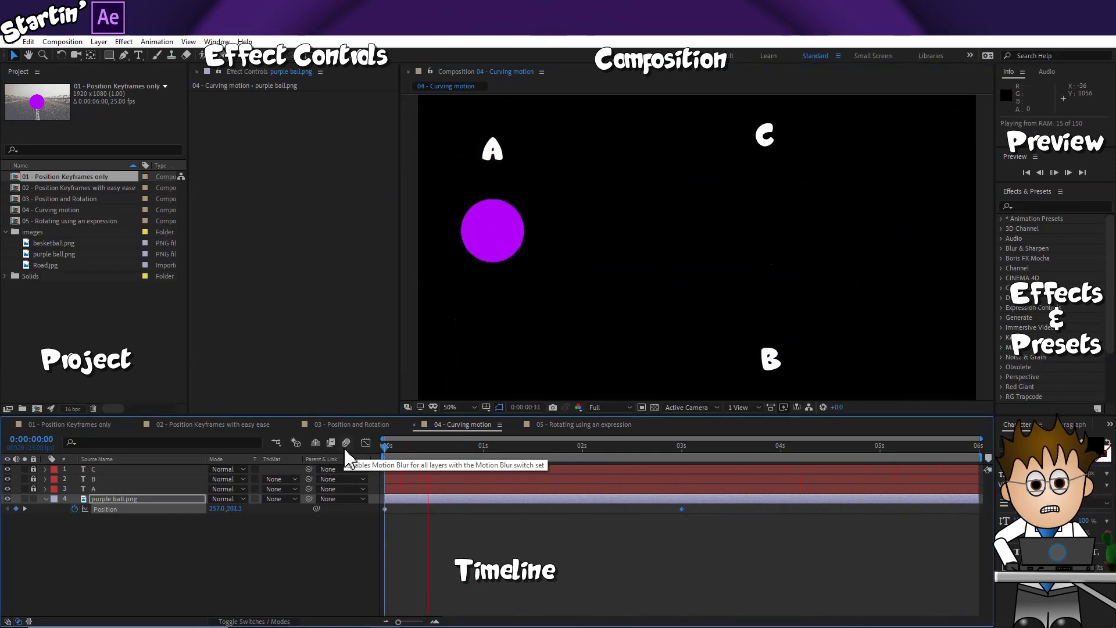